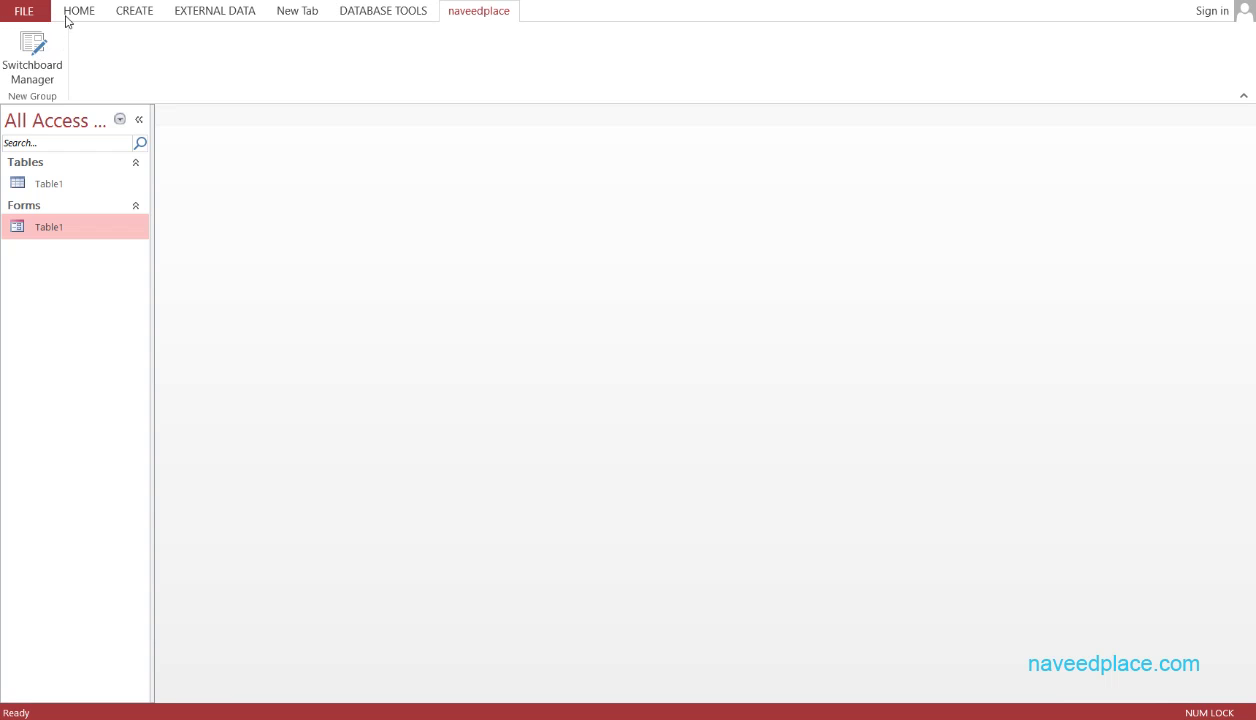
click(118, 11)
click(178, 12)
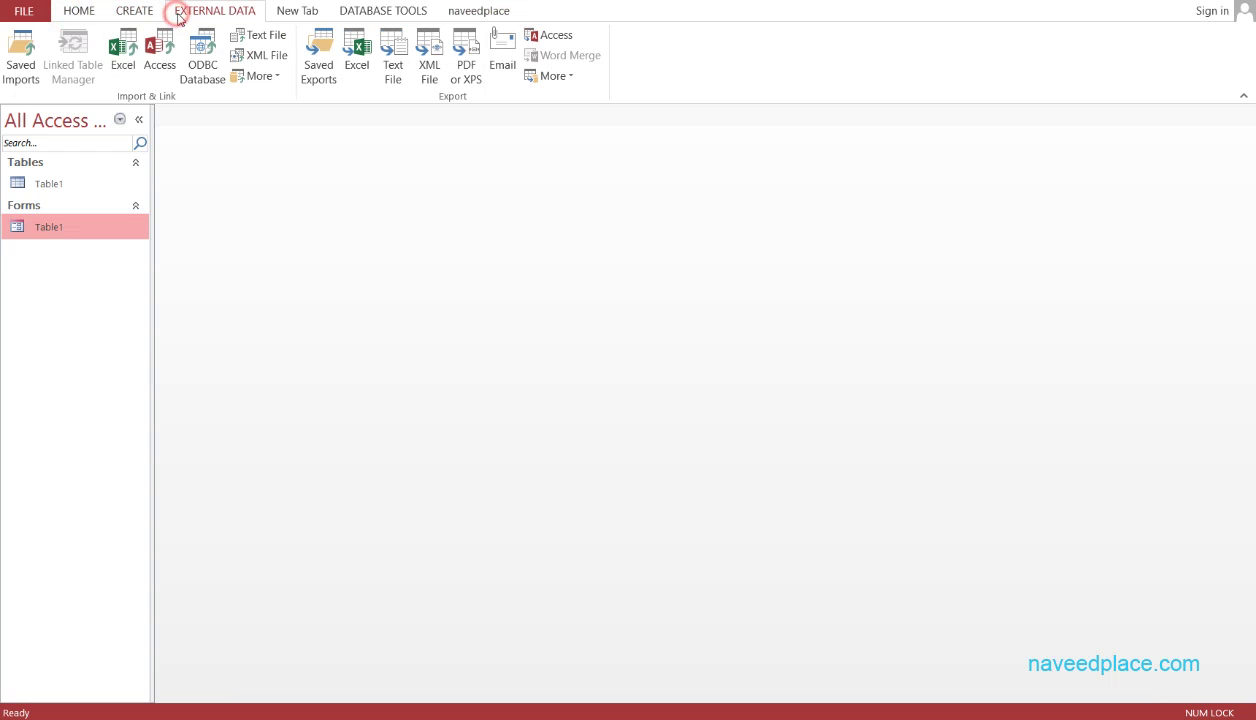
click(468, 18)
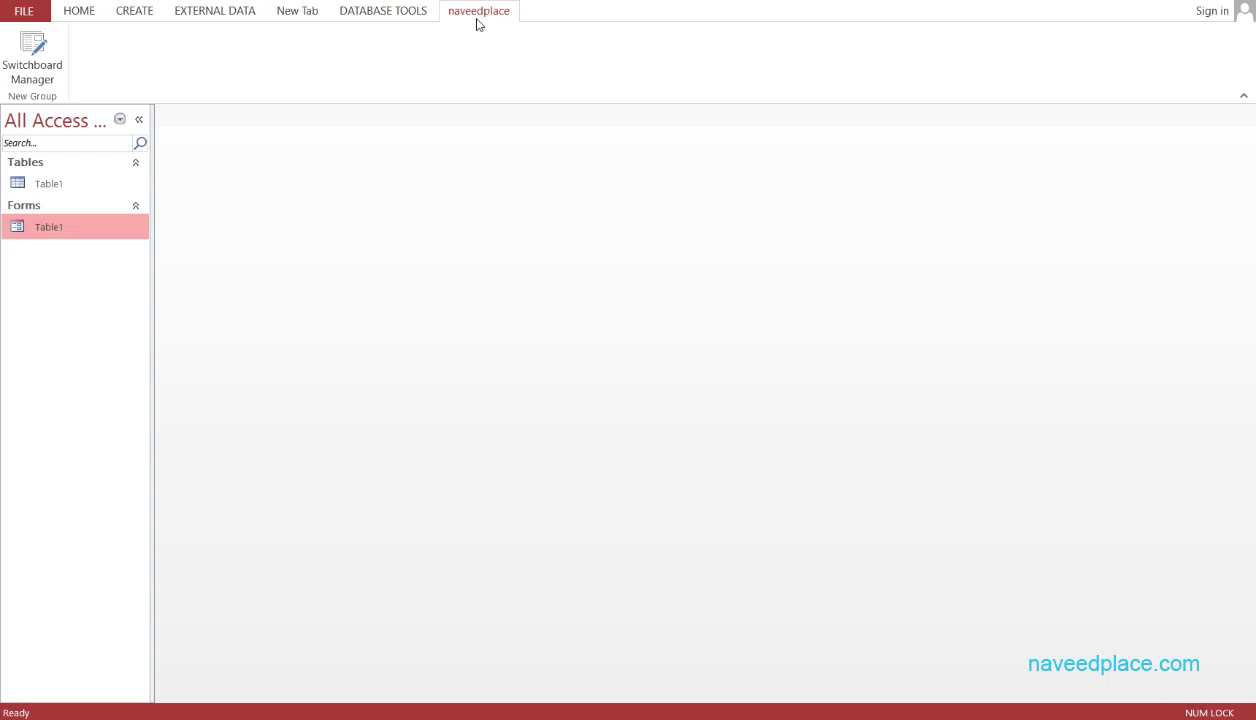
- Open the ribbon customization options and expand the custom group under naveedplace
click(40, 17)
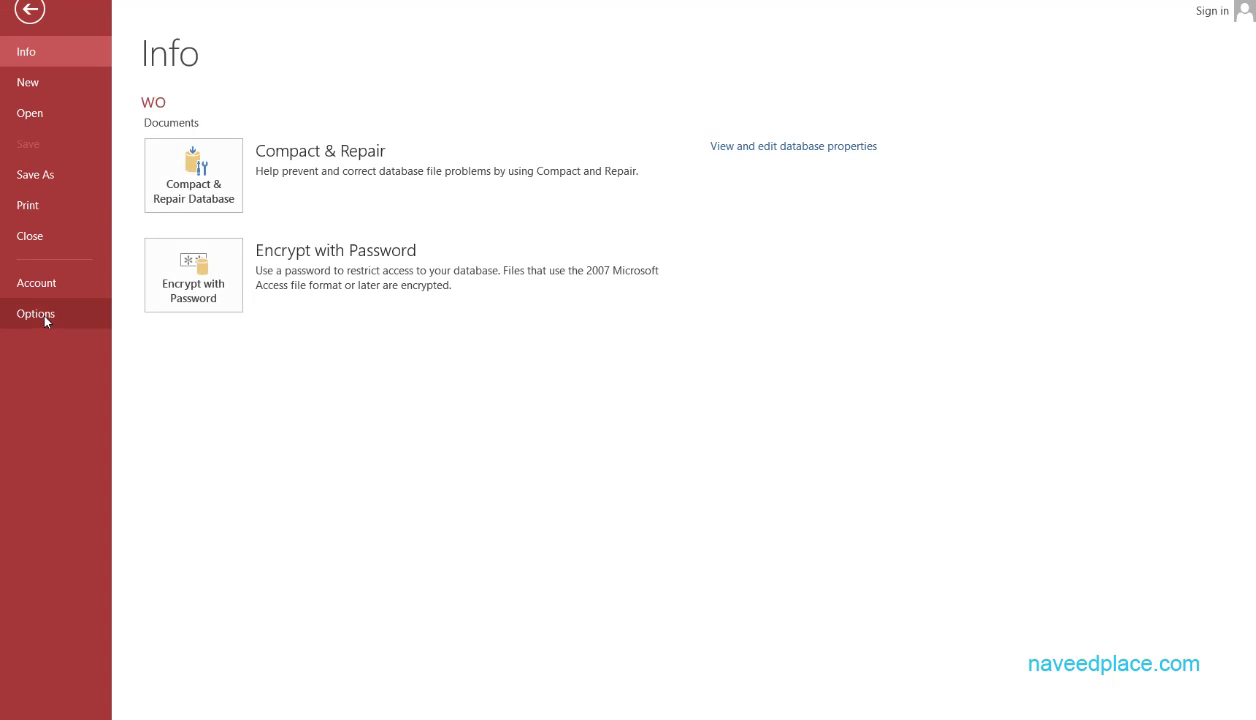
click(44, 316)
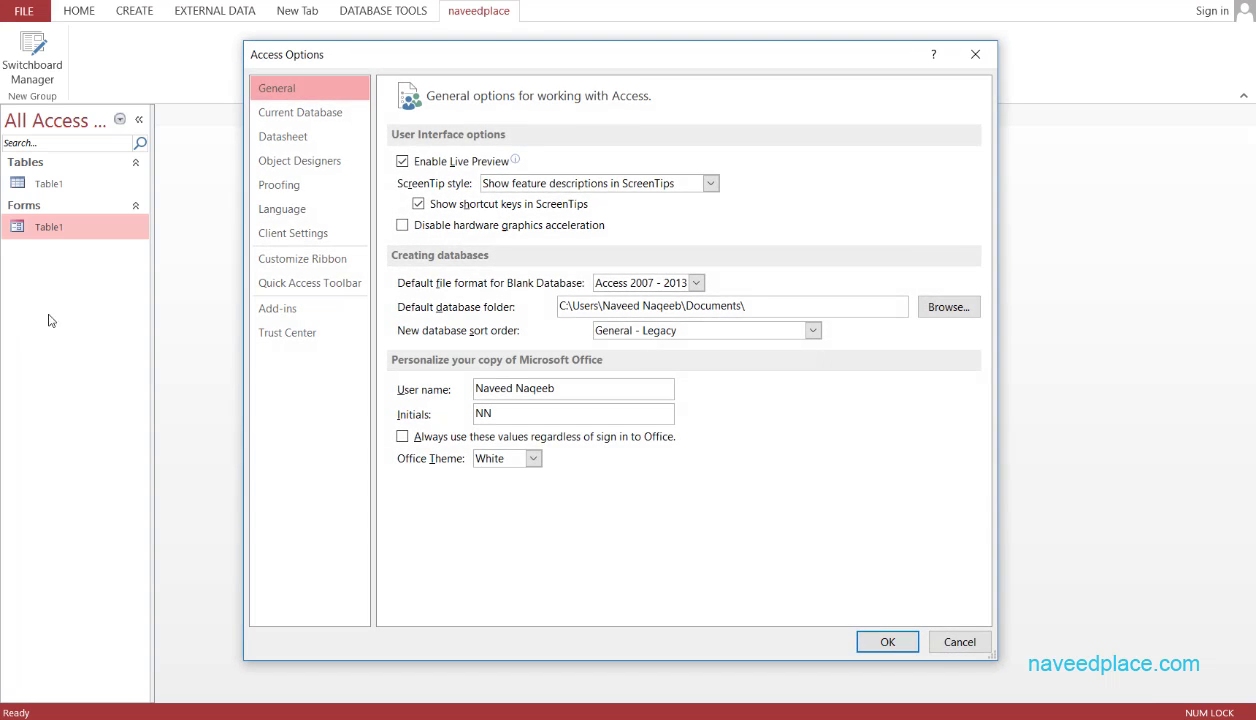
drag(415, 56, 330, 55)
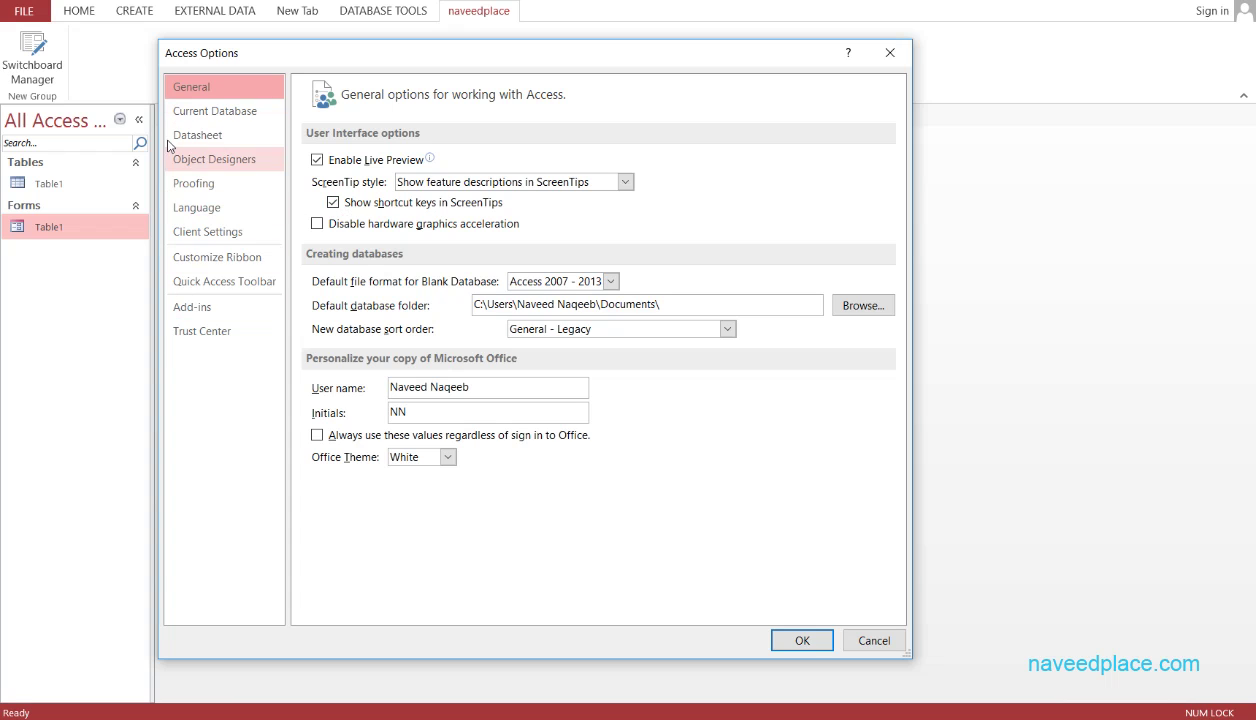
click(220, 258)
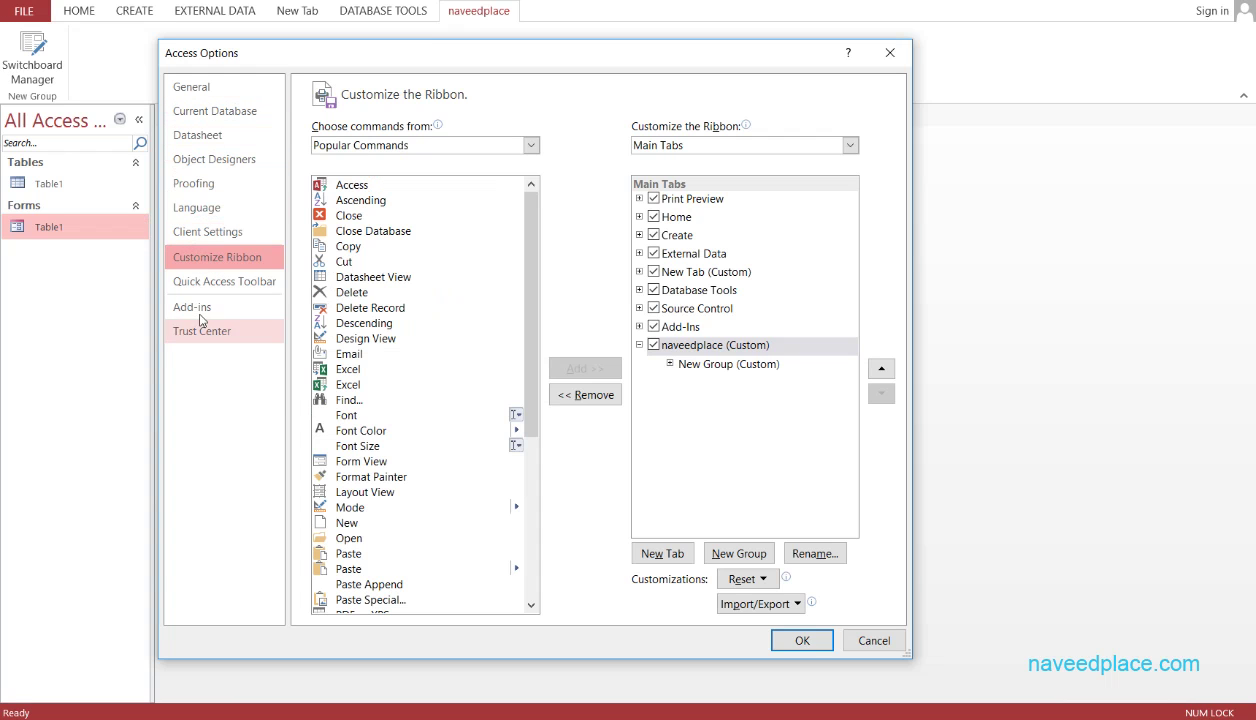
click(215, 281)
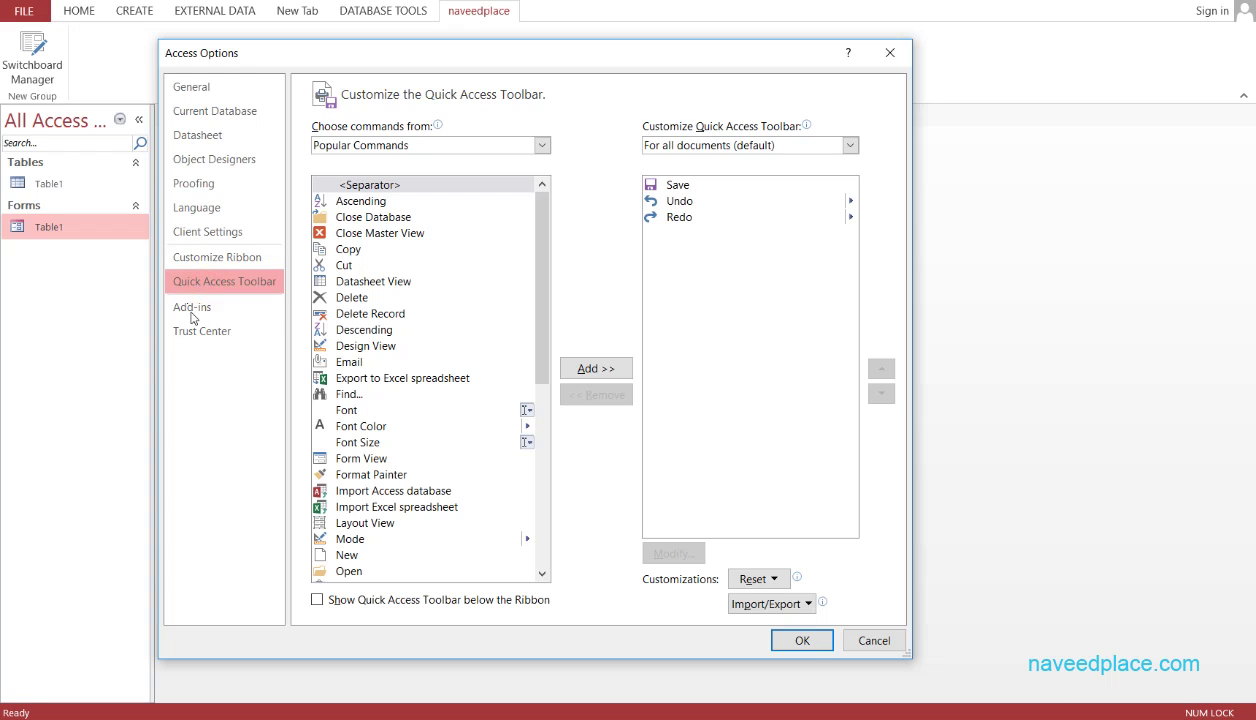
click(217, 258)
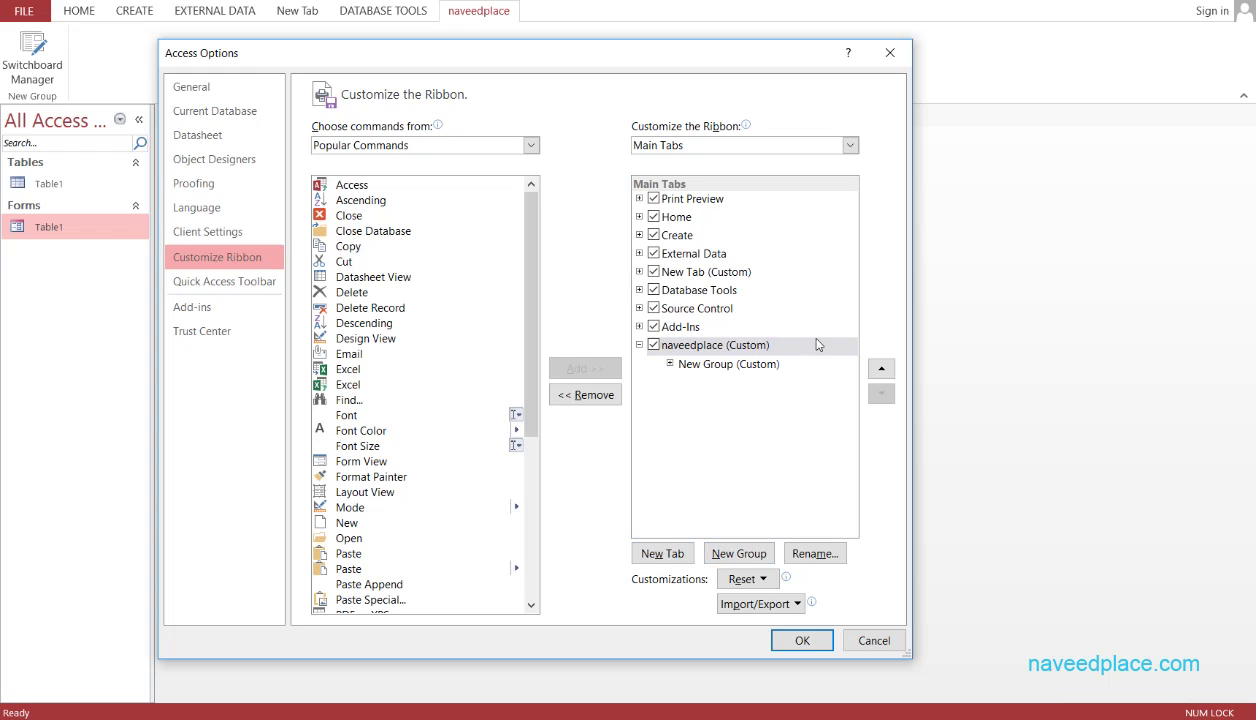
click(670, 364)
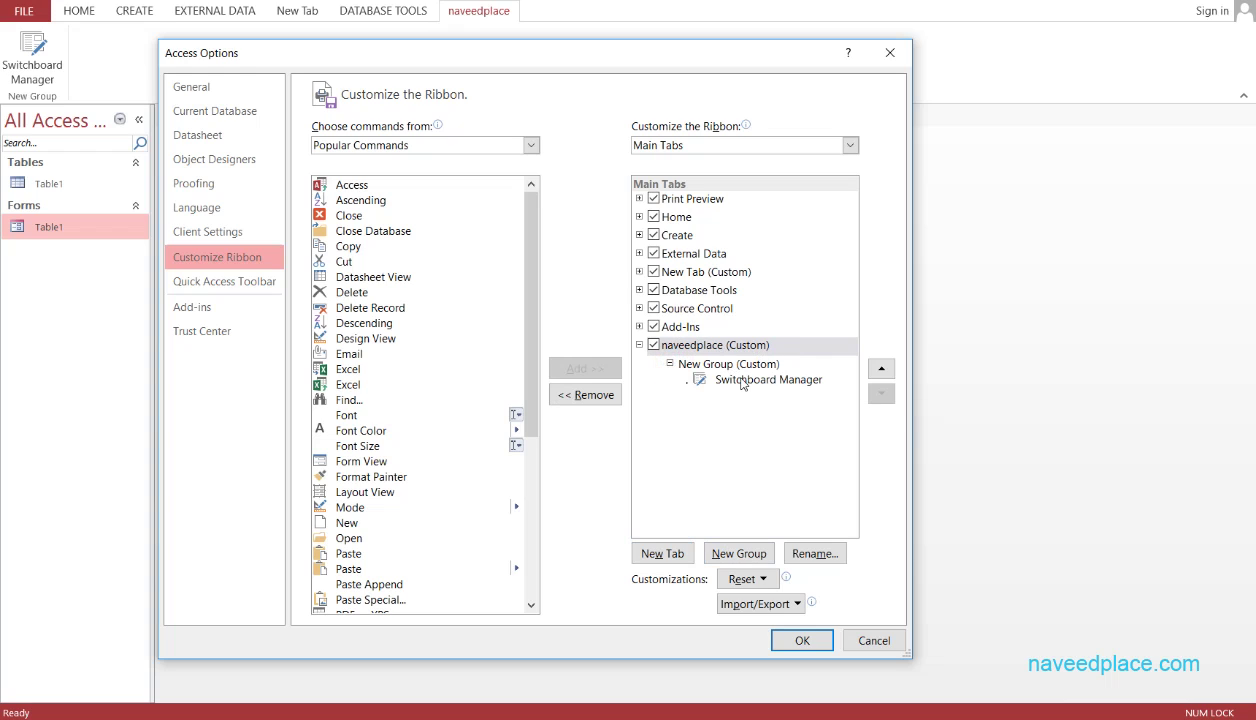
- List all commands as the command source and select Switchboard Manager
click(530, 146)
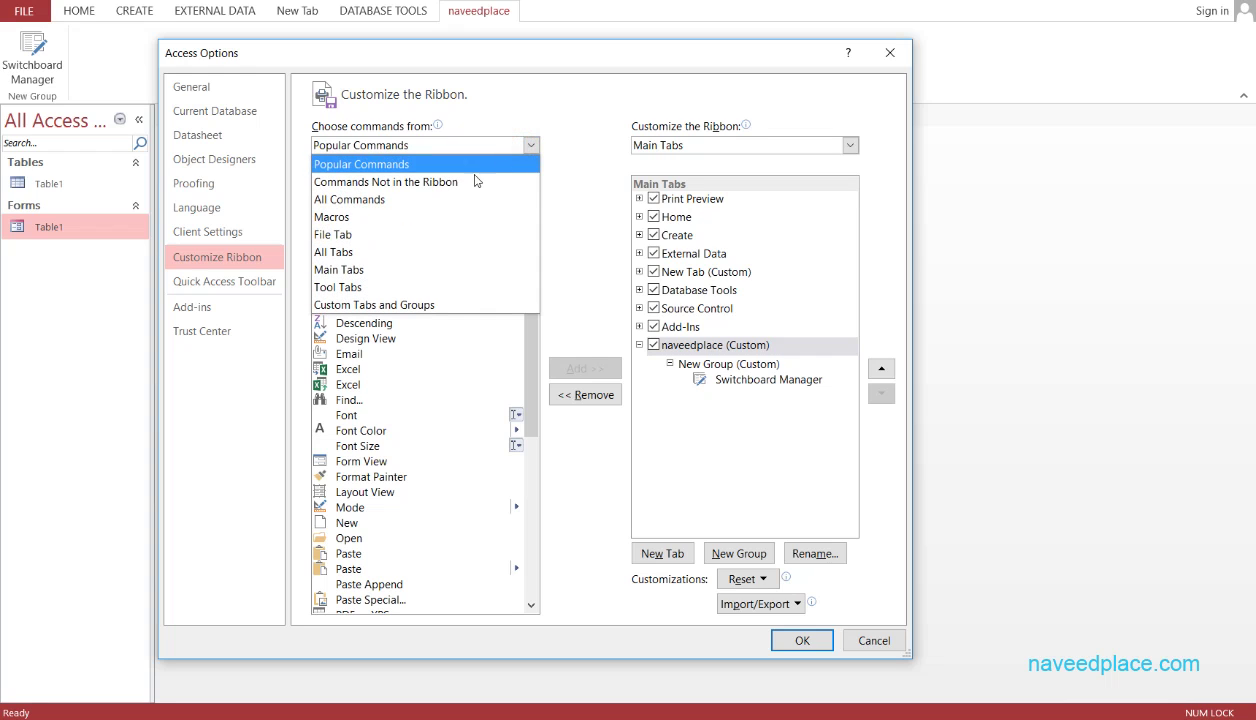
click(422, 199)
click(359, 383)
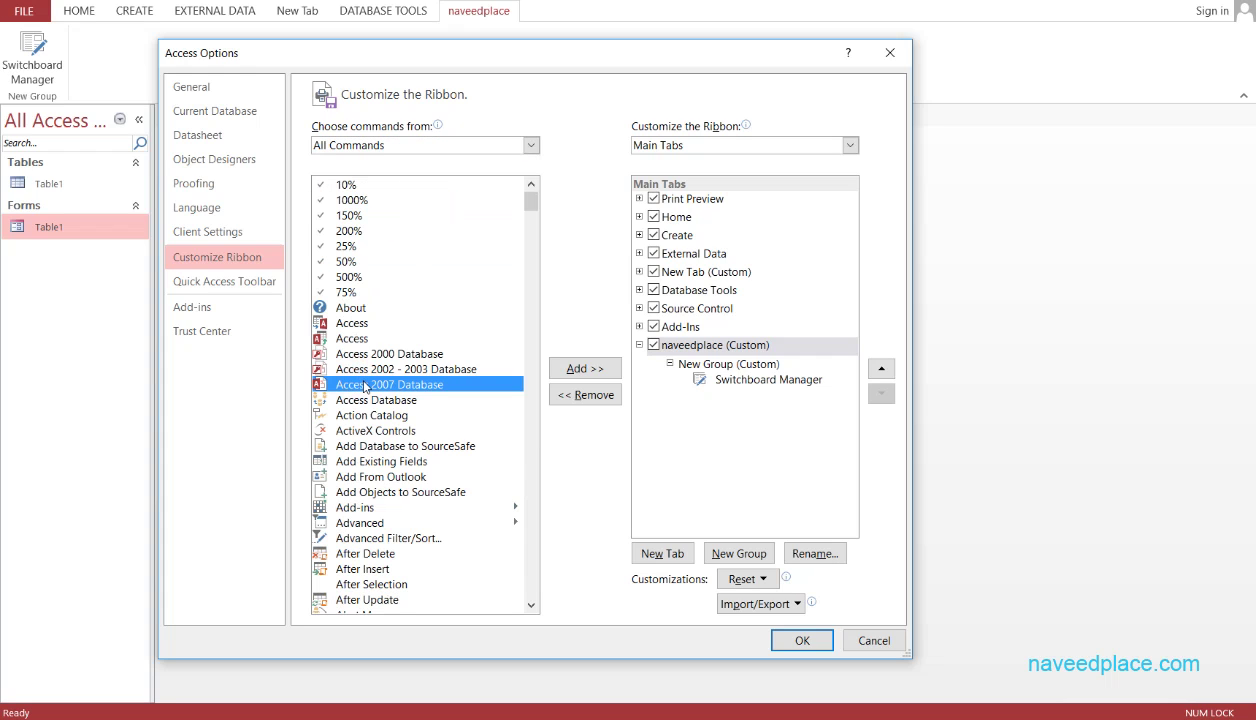
key(s)
key(Down)
key(Down)
key(Down)
key(Down)
key(Down)
key(Down)
key(Down)
key(Down)
key(Down)
key(Down)
key(Down)
key(Down)
key(Down)
key(Down)
key(Down)
key(Down)
key(Down)
key(Down)
key(Down)
key(Down)
key(Down)
key(Down)
key(Down)
key(Down)
key(Down)
key(Down)
key(Down)
key(Down)
key(Down)
key(Down)
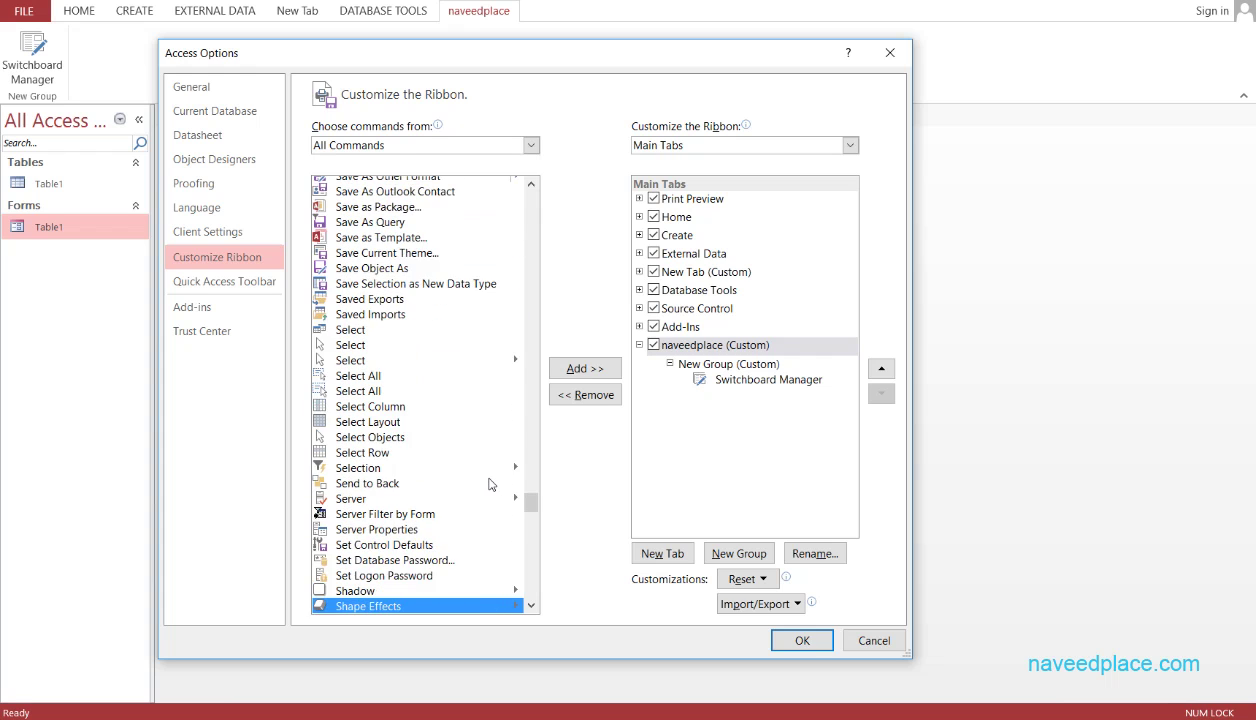
scroll(490, 487, down, 10)
scroll(490, 486, down, 5)
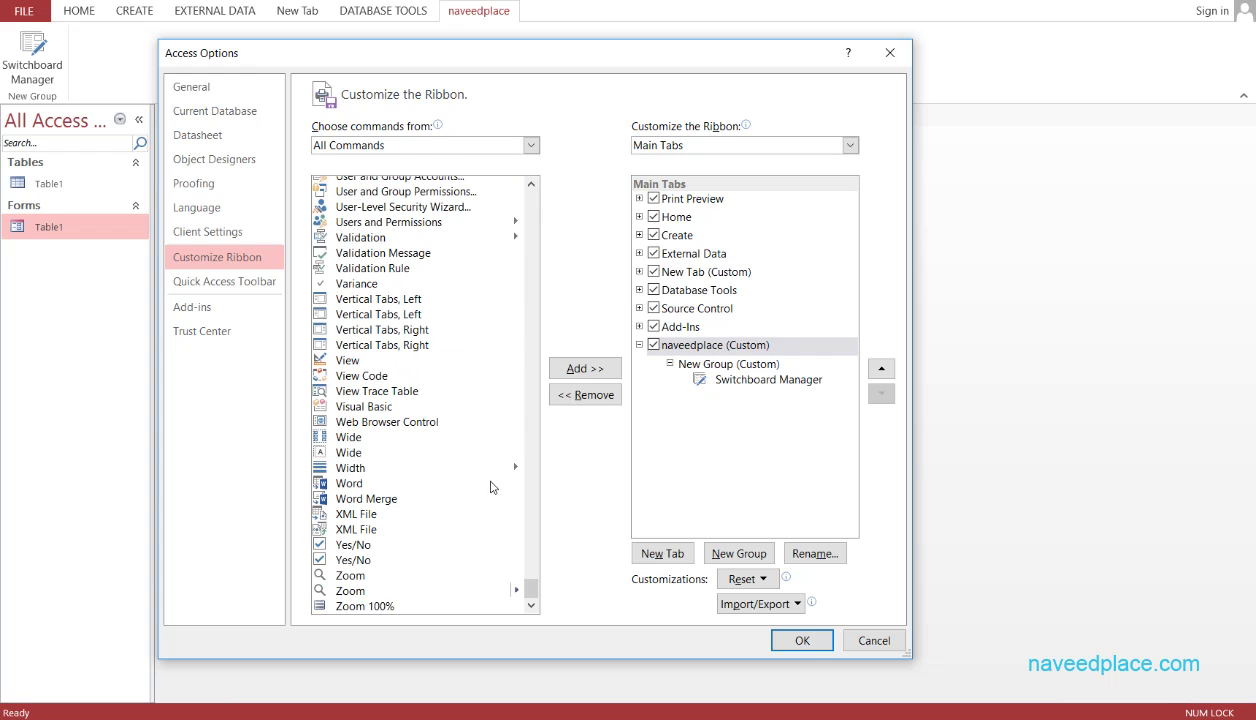
key(Down)
key(Down)
key(Down)
key(Down)
key(Down)
key(Down)
key(Down)
key(Down)
key(Down)
key(Down)
key(Down)
key(Down)
key(Down)
key(Down)
key(Down)
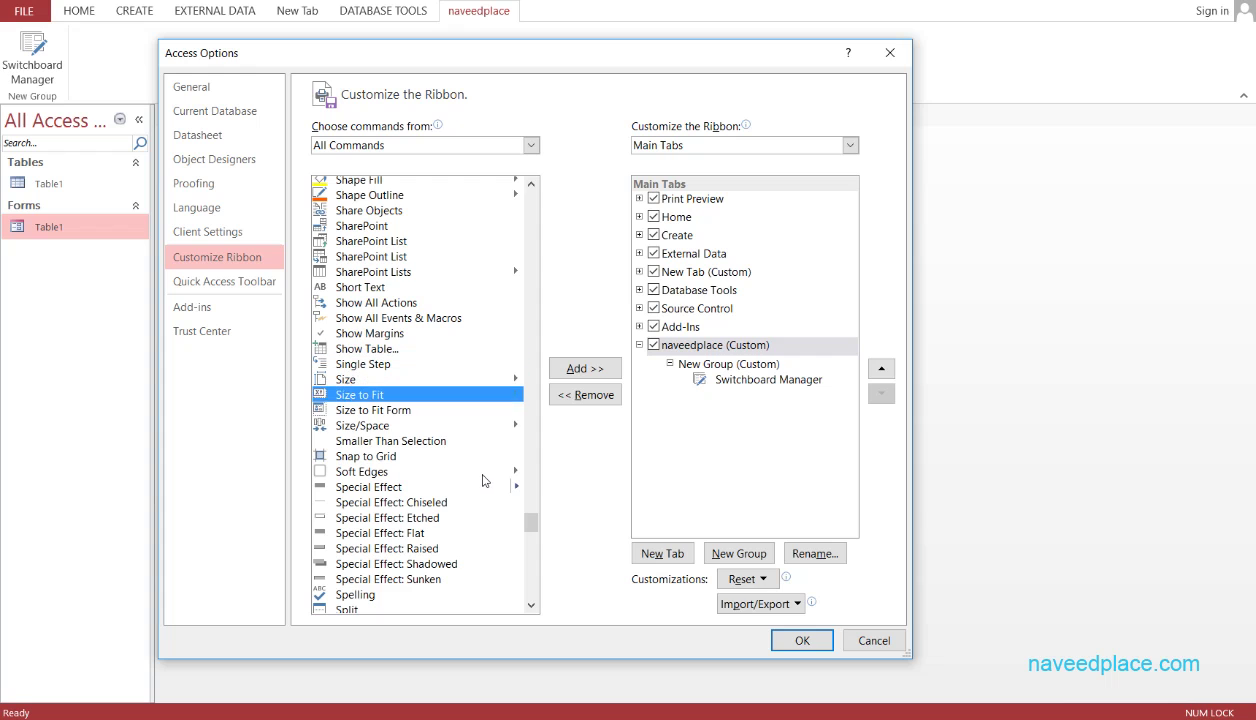
key(Down)
key(Down)
key(Down)
key(Down)
key(Down)
key(Down)
key(Down)
key(Down)
key(Down)
key(Down)
key(Down)
key(Down)
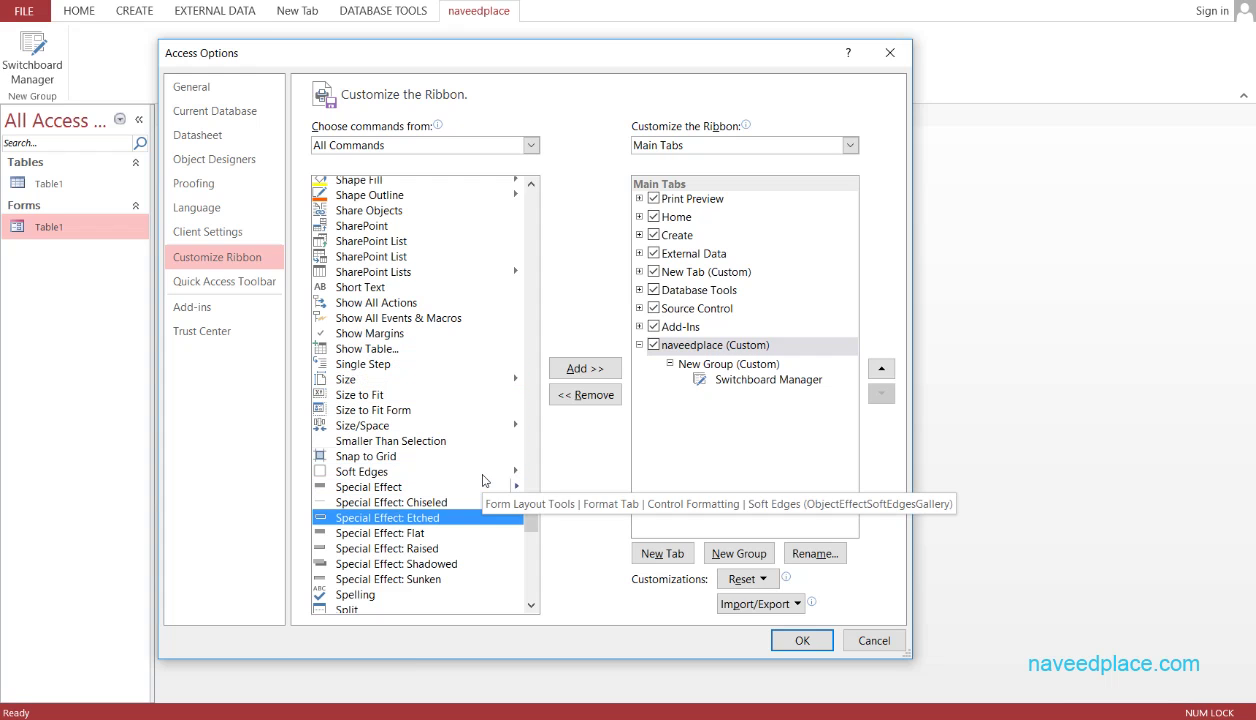
key(Down)
key(Down)
key(Down)
key(Down)
key(Down)
key(Down)
key(Down)
key(Down)
key(Down)
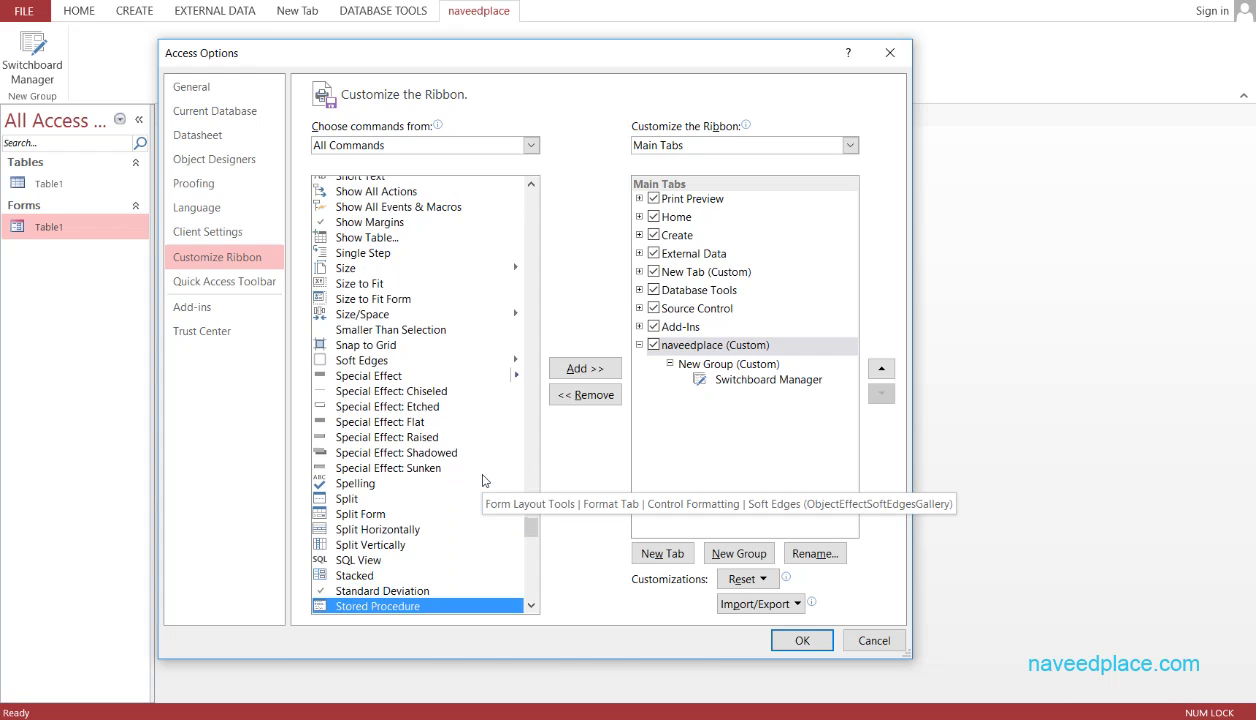
key(Down)
key(Down)
key(Down)
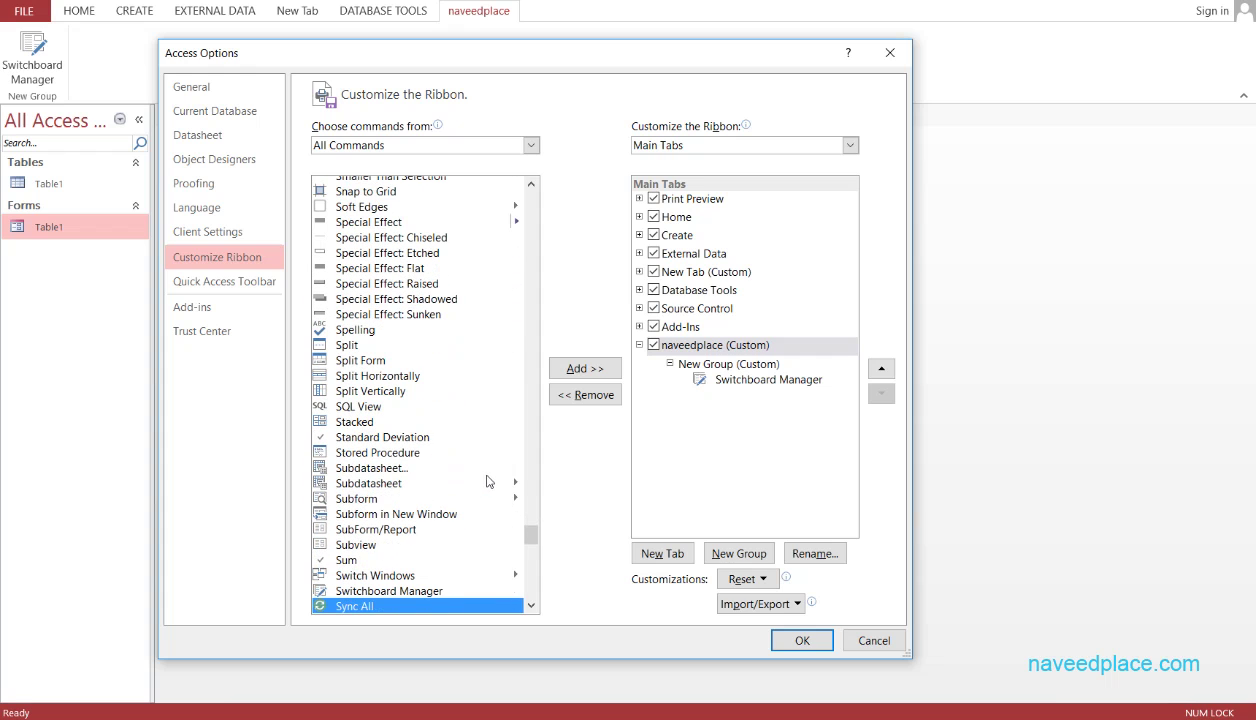
click(401, 558)
click(397, 589)
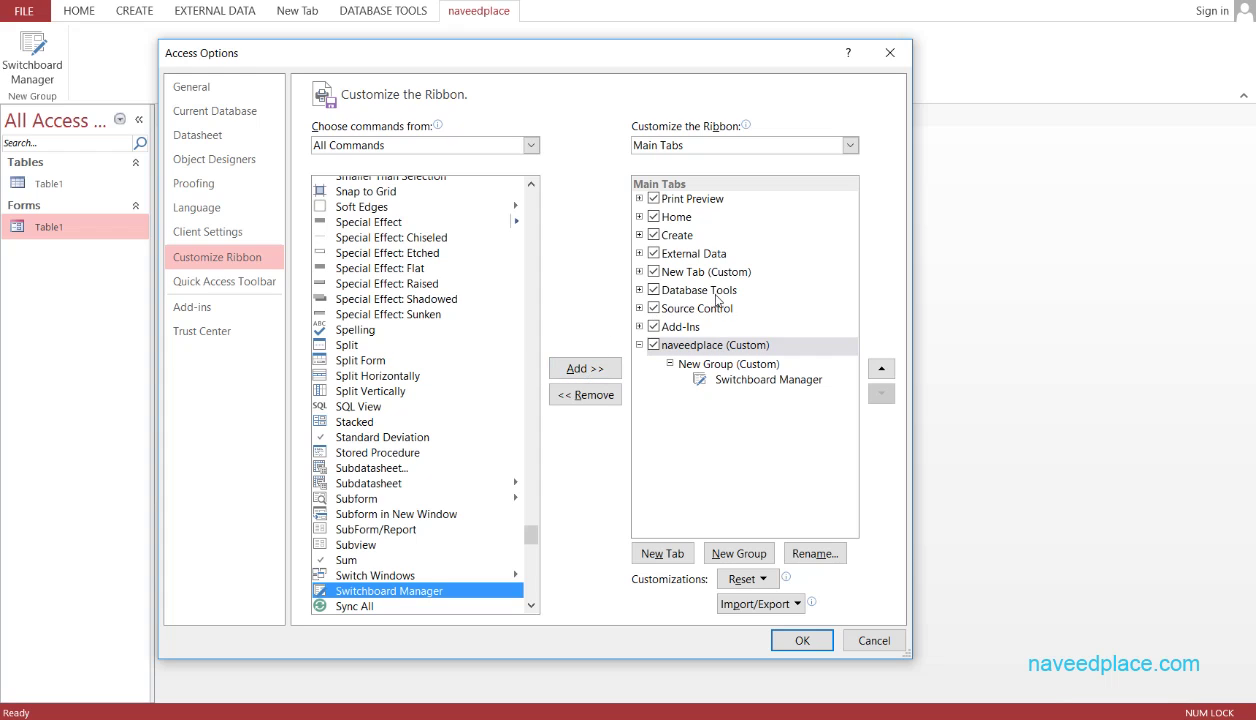
- Try to add the Switchboard Manager command directly to the built-in Create ribbon tab
click(663, 236)
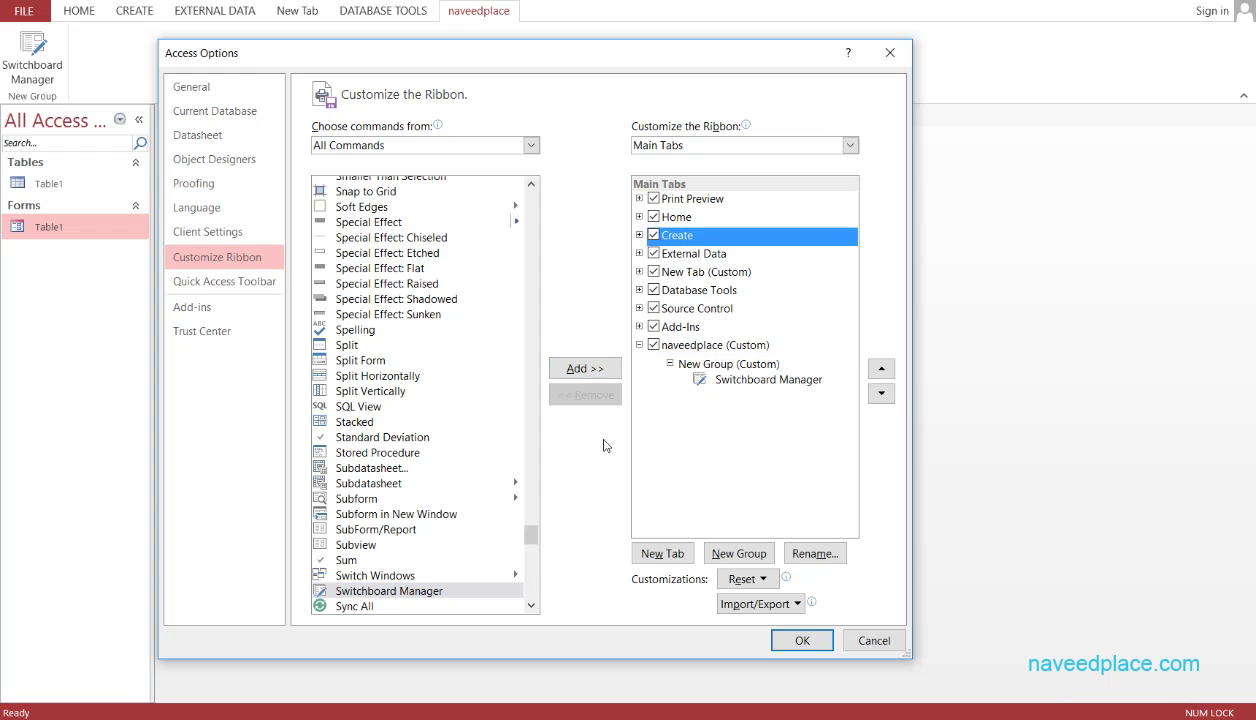
click(412, 592)
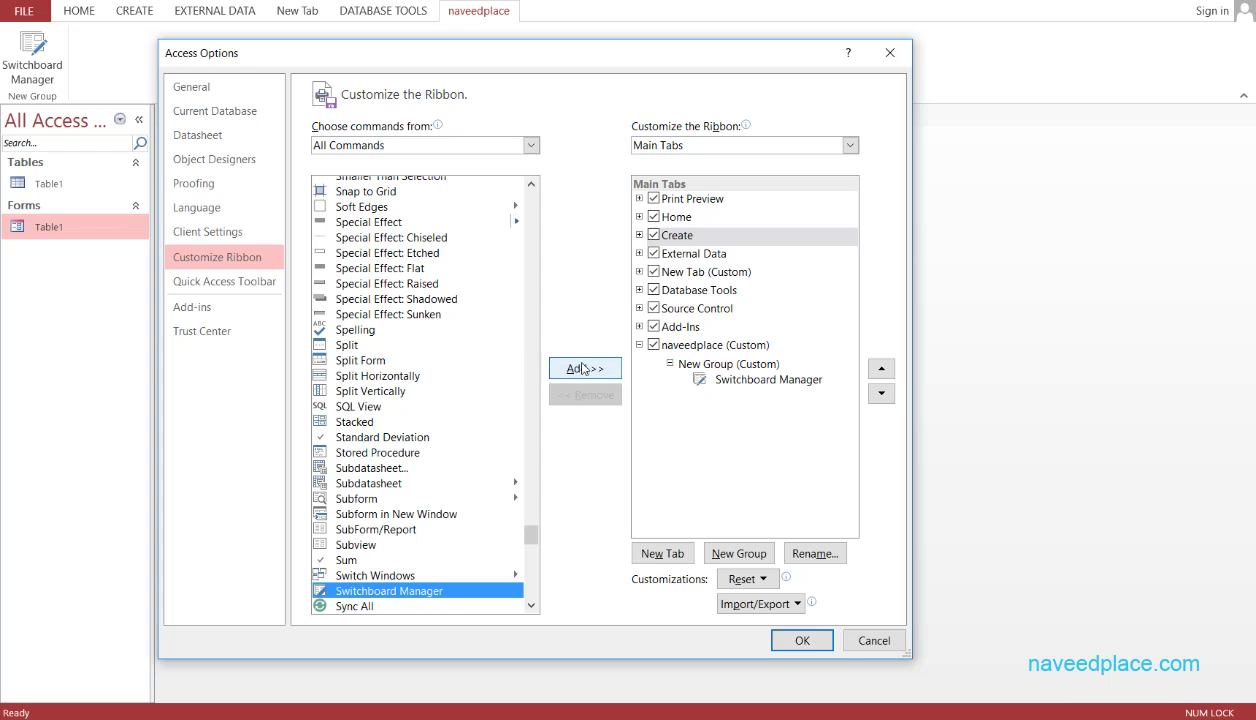
click(583, 369)
click(624, 408)
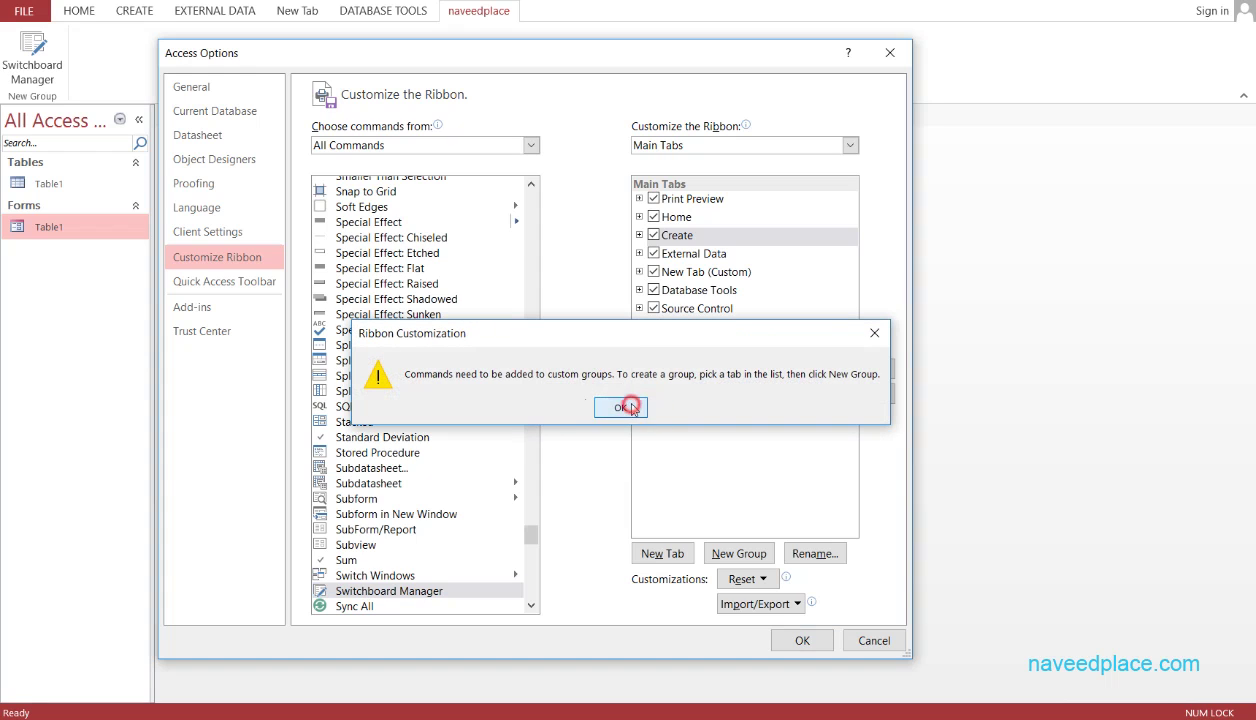
- Try to add the Switchboard Manager command to the Templates group of the Create ribbon tab
click(639, 235)
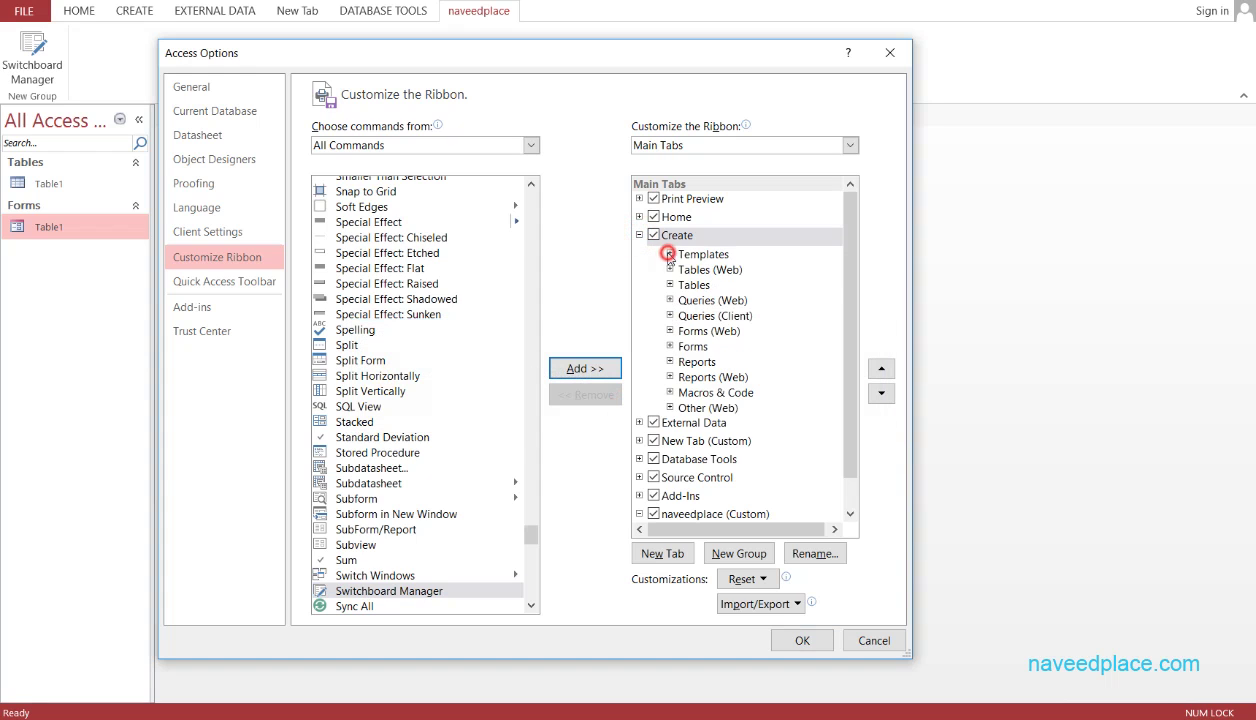
click(669, 254)
click(690, 270)
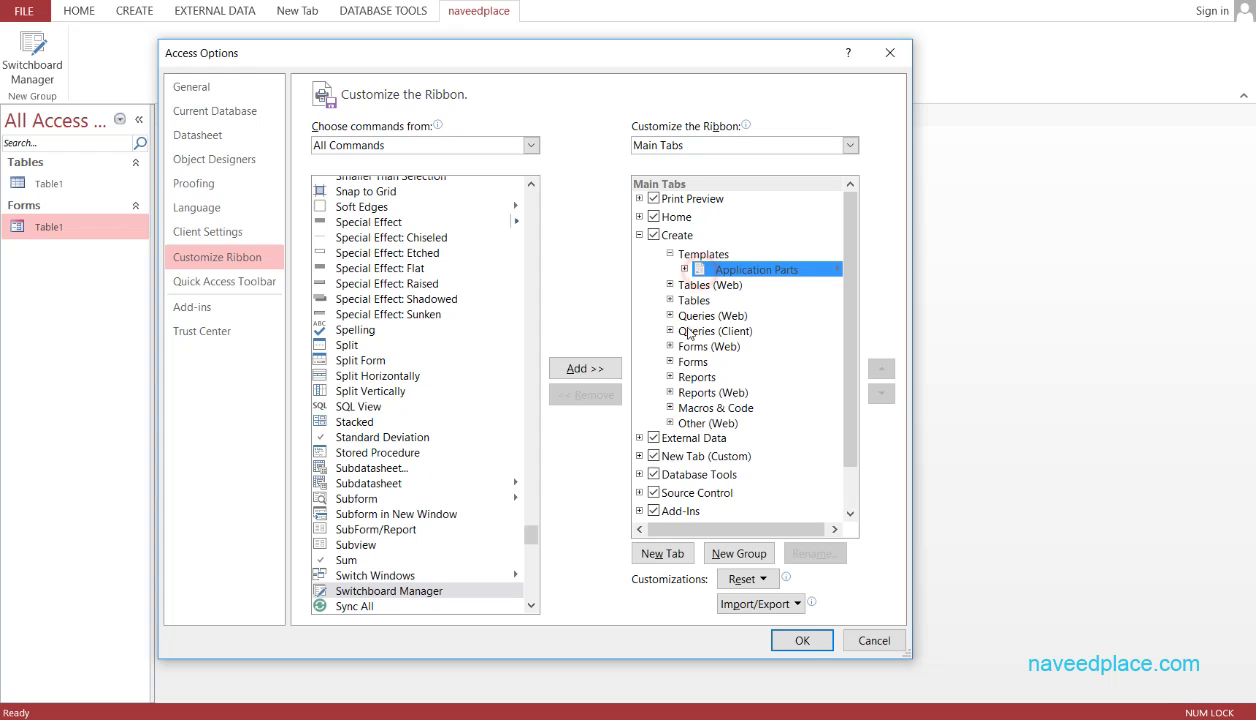
click(690, 423)
click(720, 259)
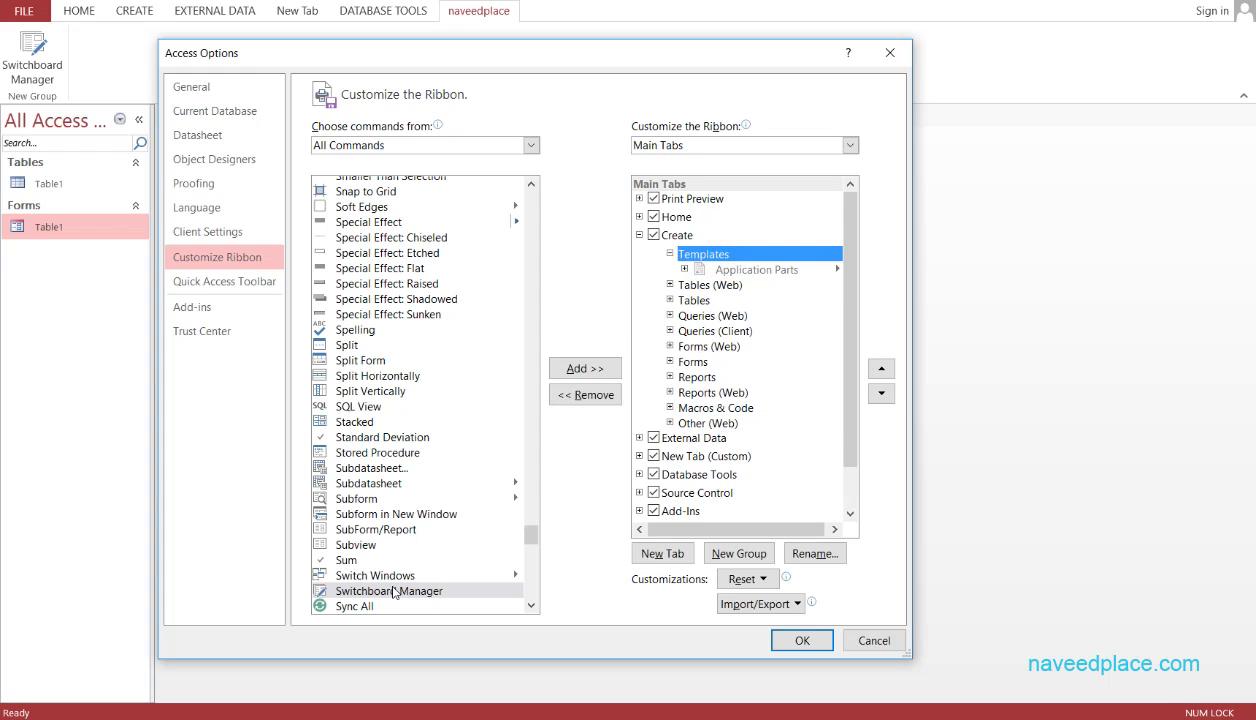
click(580, 369)
click(620, 407)
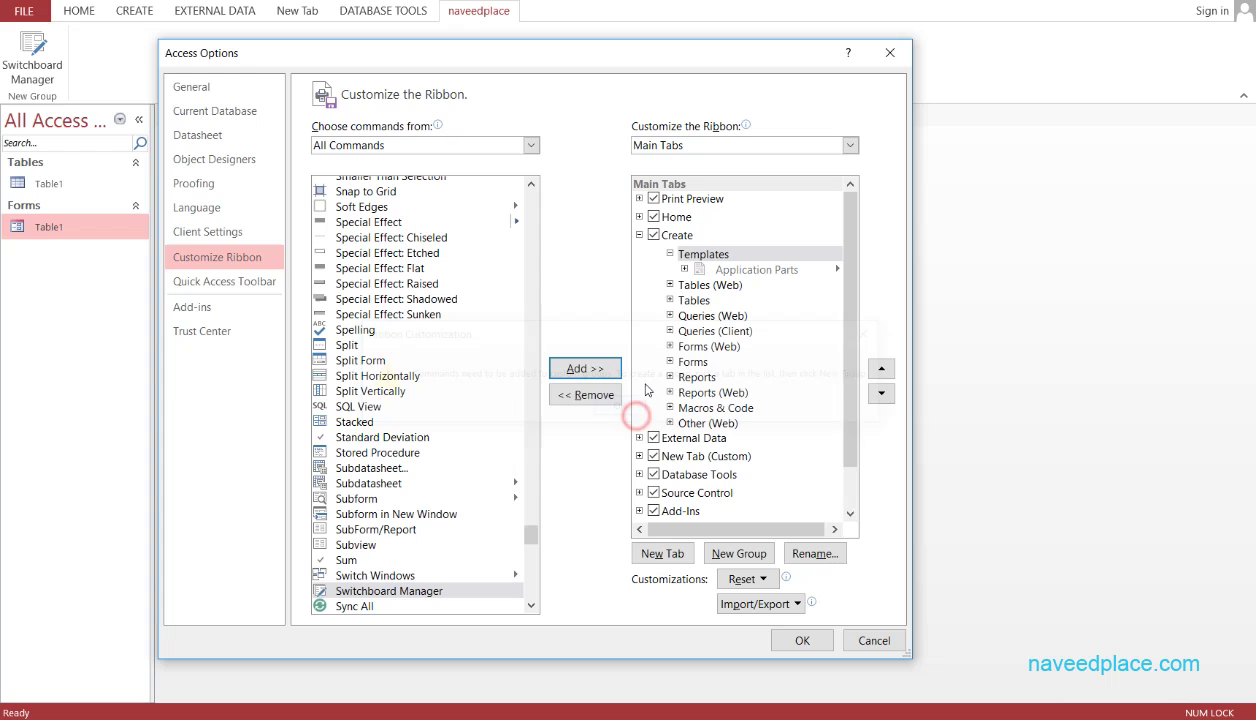
- Add a new custom ribbon tab directly after Create, and collapse it and the naveedplace entry
click(639, 235)
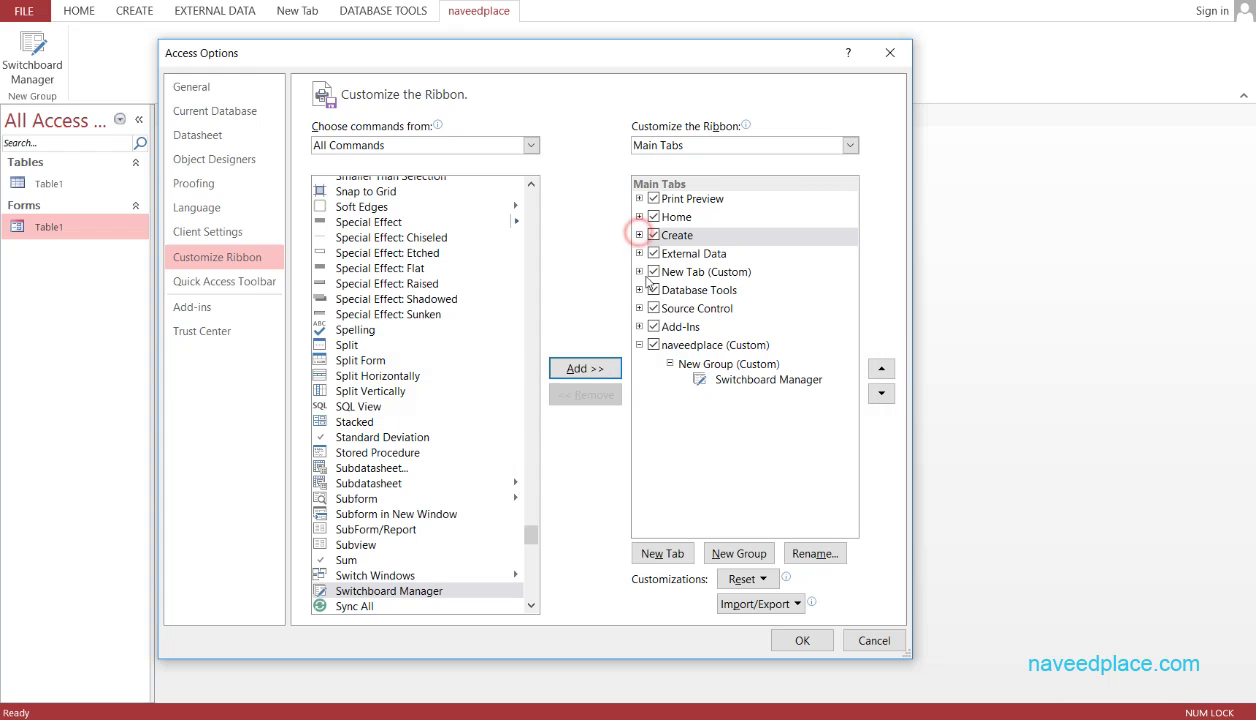
click(662, 556)
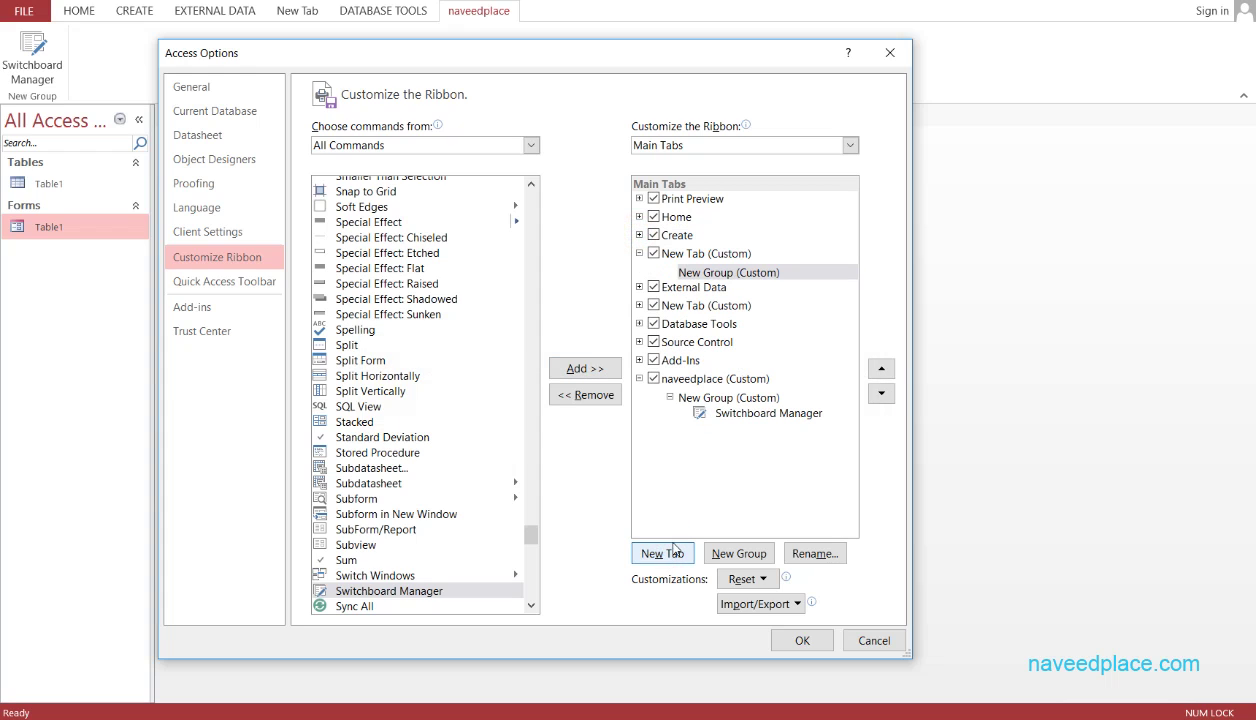
click(639, 253)
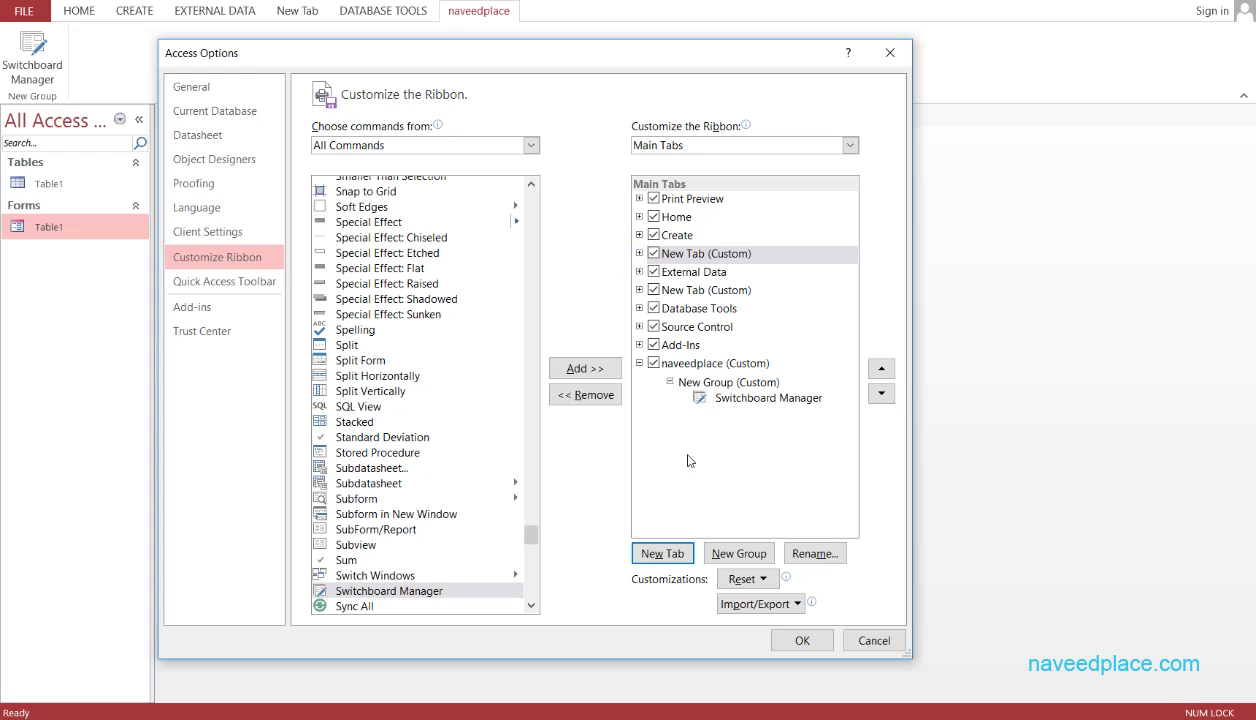
click(639, 363)
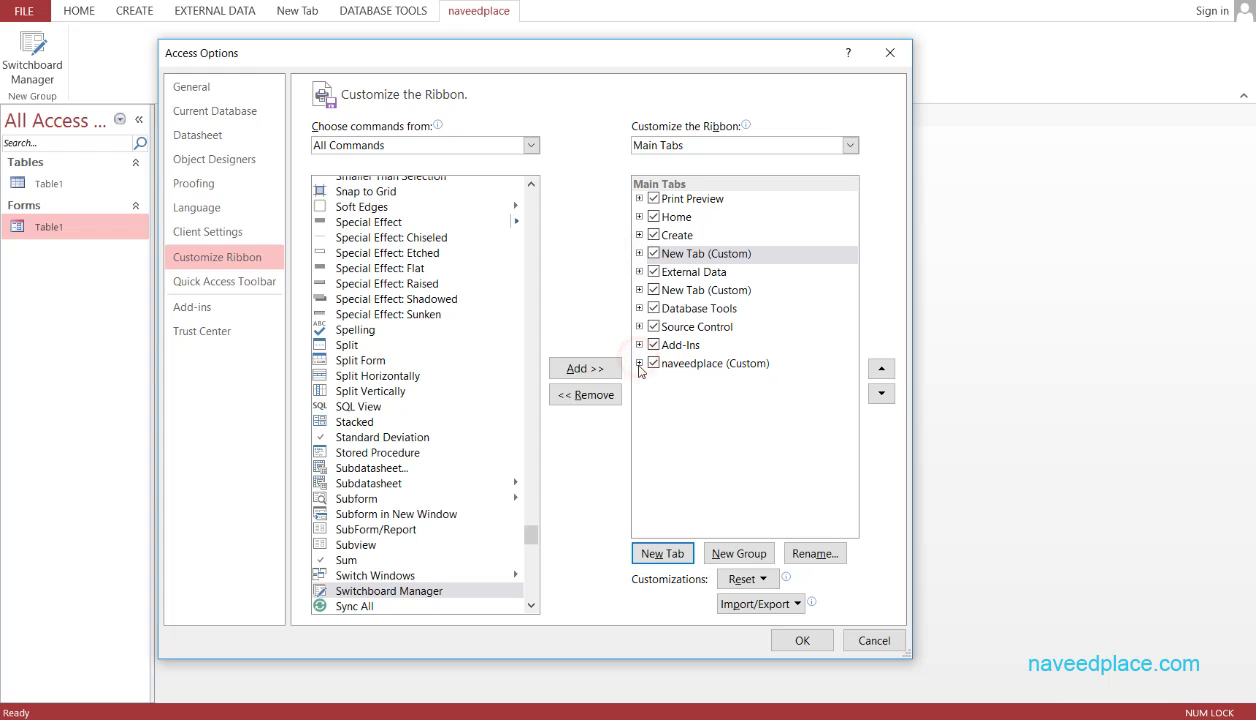
- Add a second group to the new custom tab, give it the clock symbol and name it dfdfdfNew Group
click(722, 551)
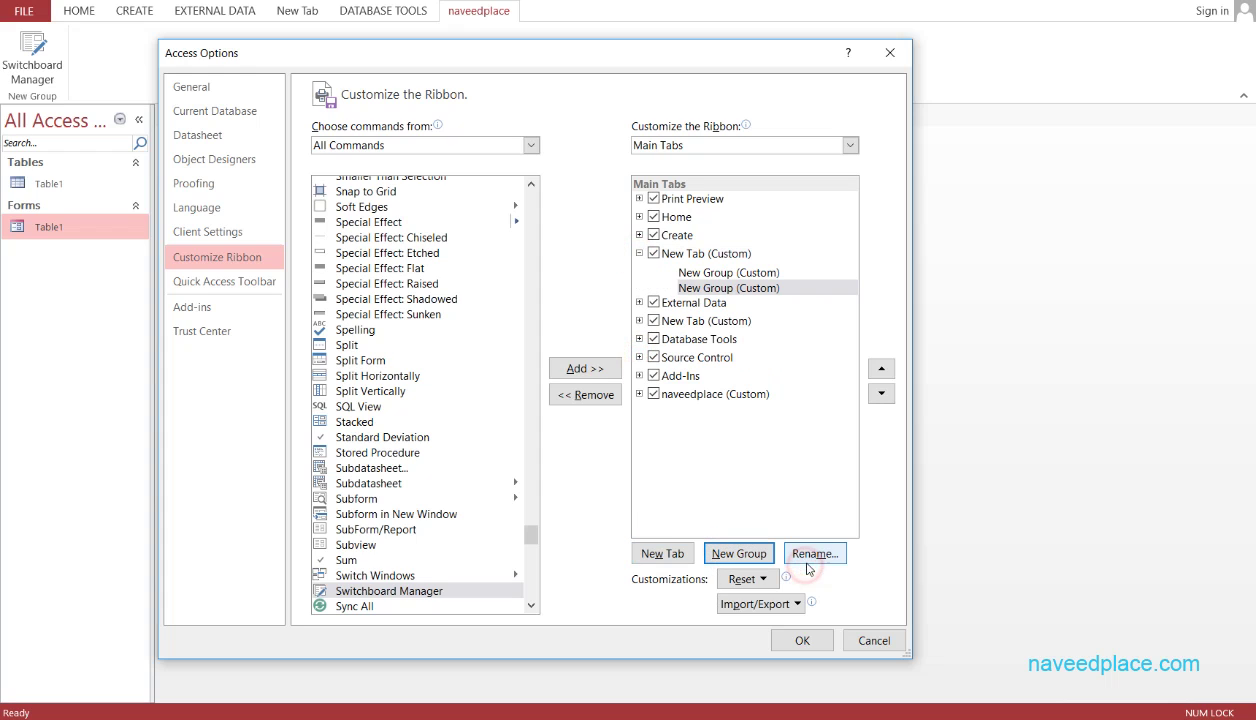
click(812, 554)
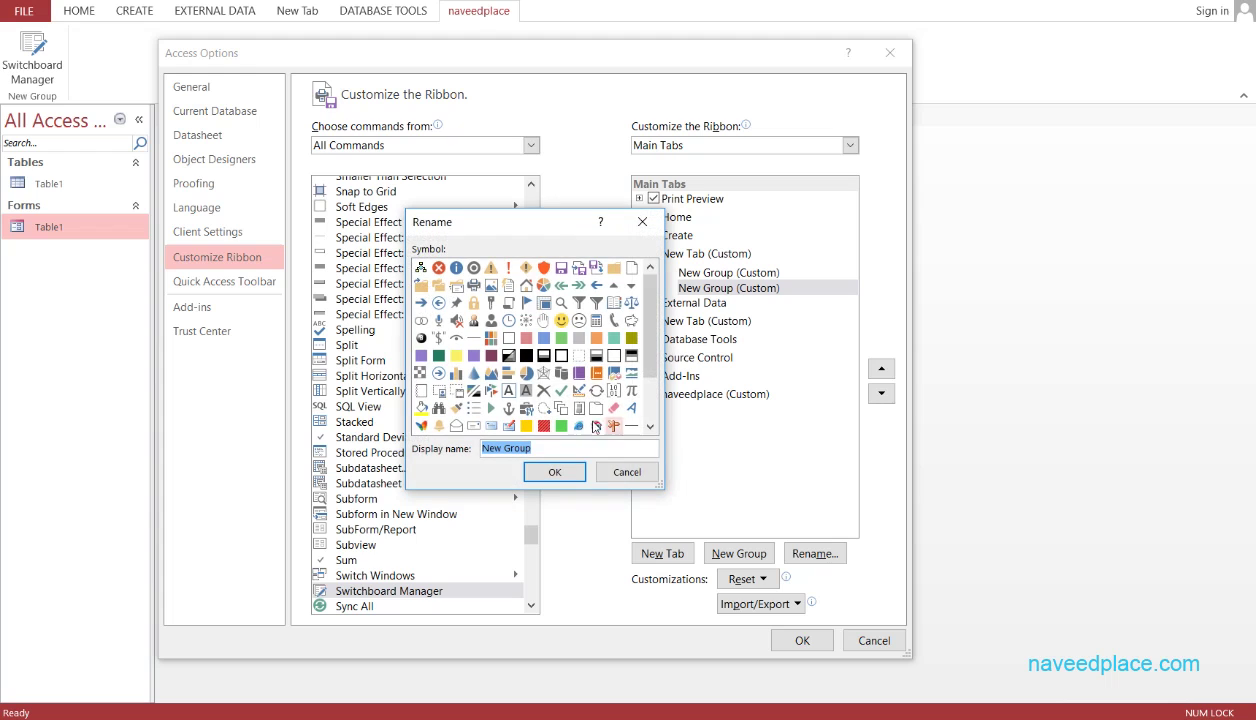
click(509, 320)
text(dfdfdf)
click(539, 474)
- Add the Switchboard Manager command to dfdfdfNew Group, apply the ribbon changes and check the custom tabs on the ribbon
click(395, 582)
click(584, 369)
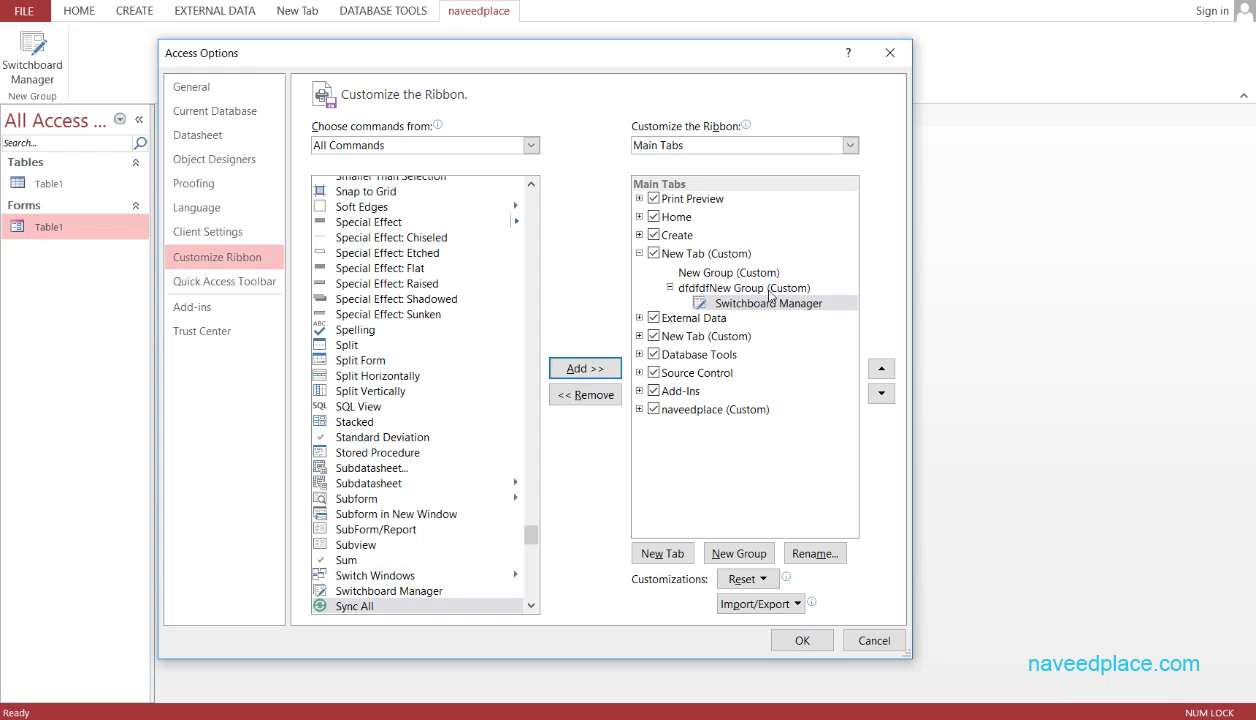
click(801, 640)
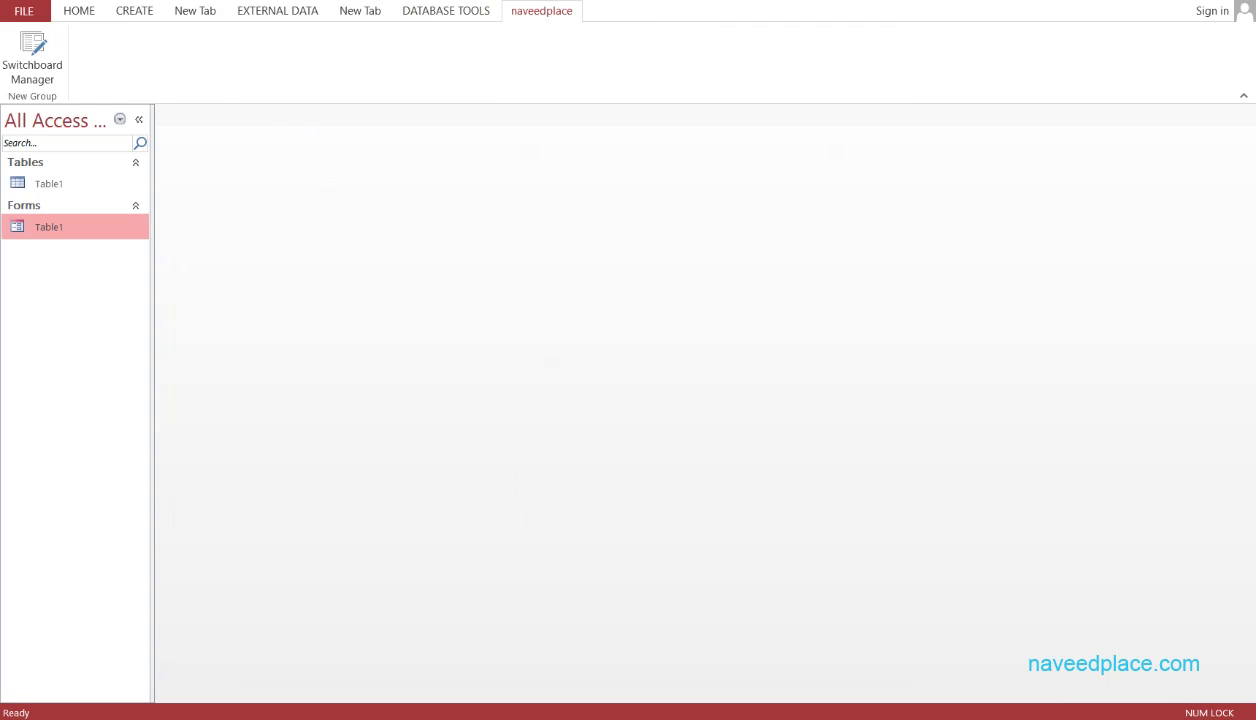
click(181, 10)
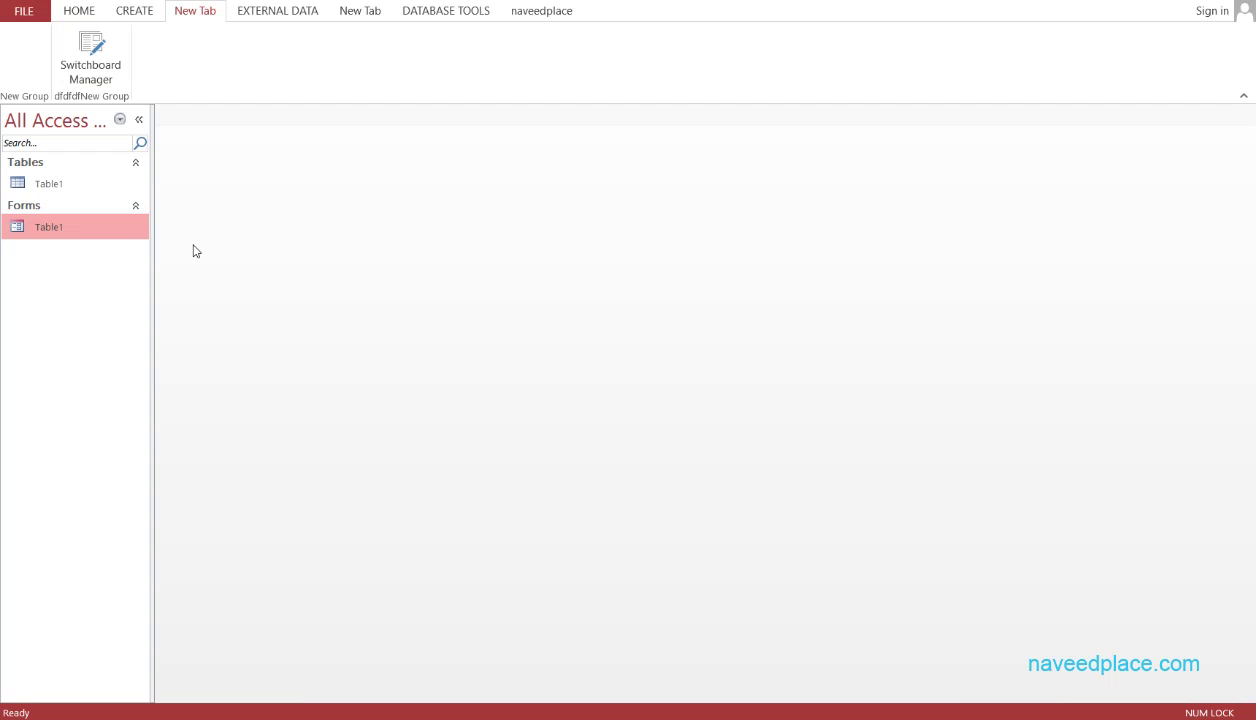
click(545, 12)
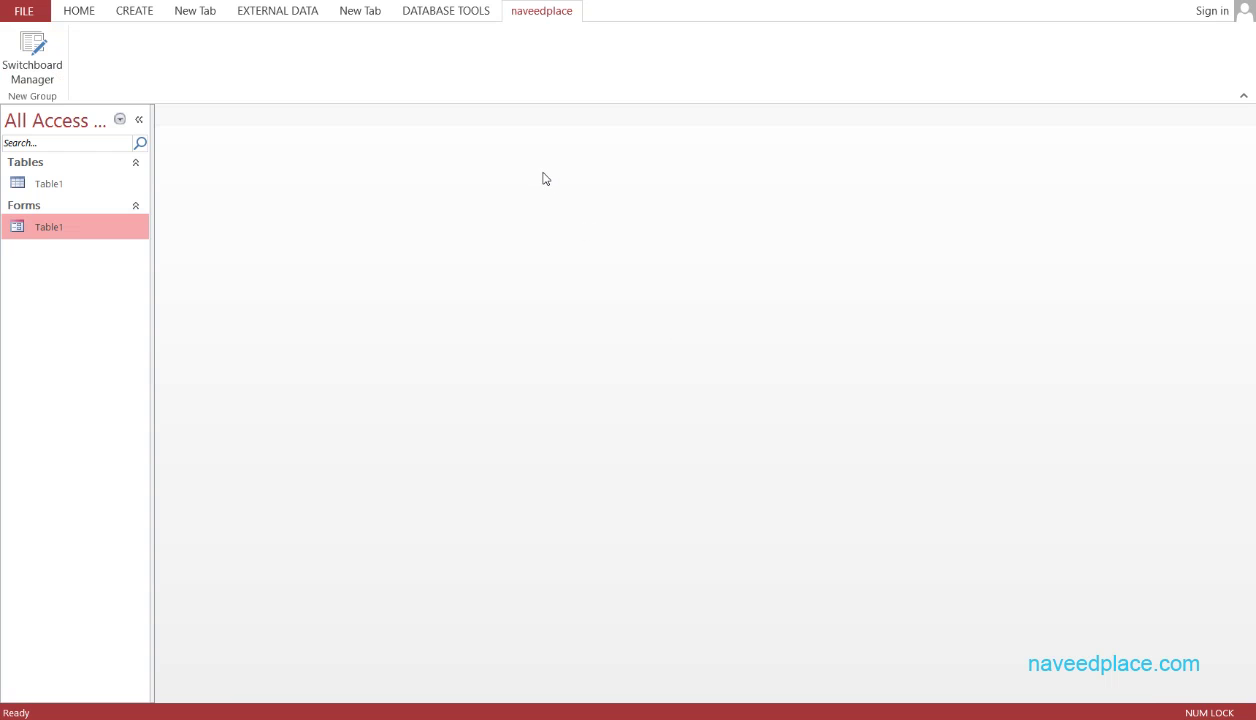
click(80, 14)
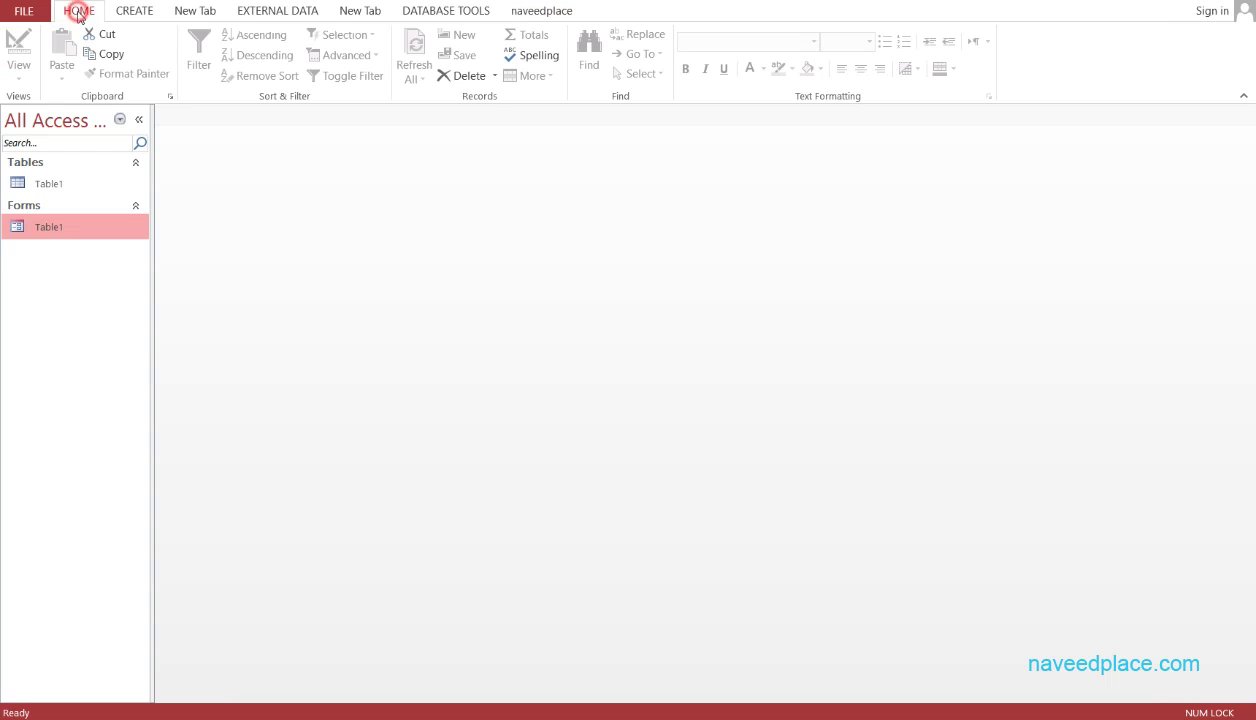
click(143, 11)
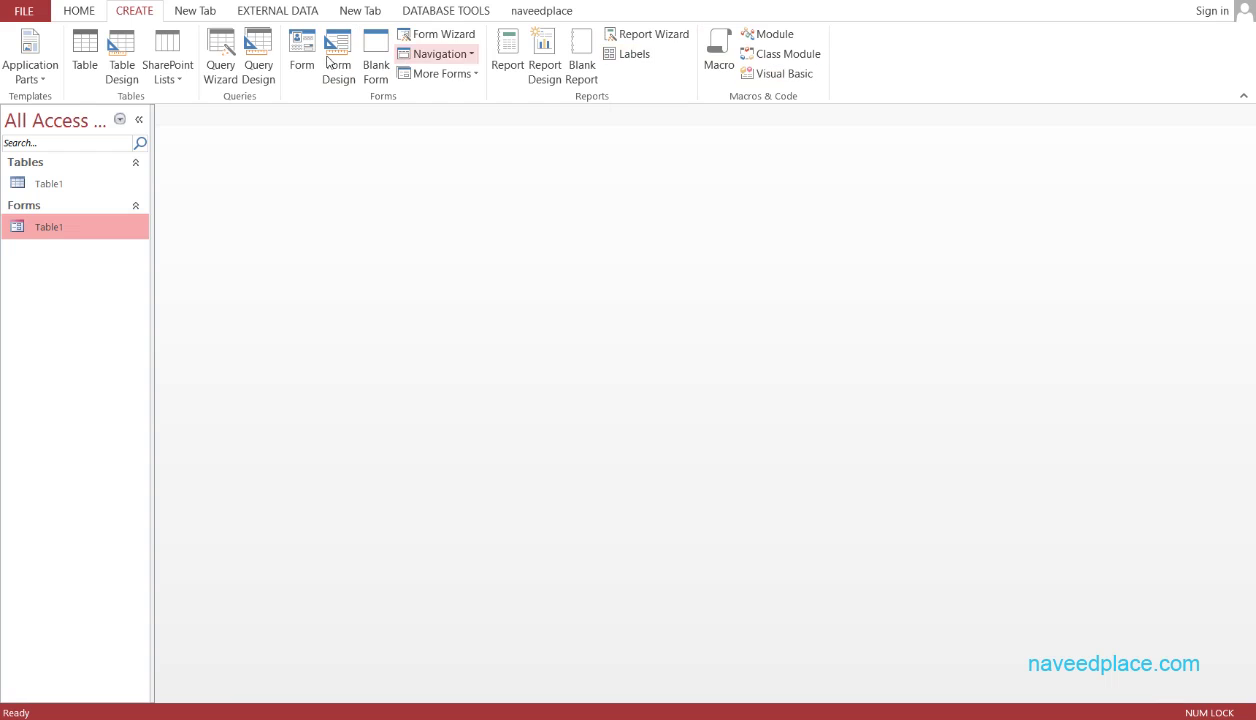
click(188, 12)
click(264, 14)
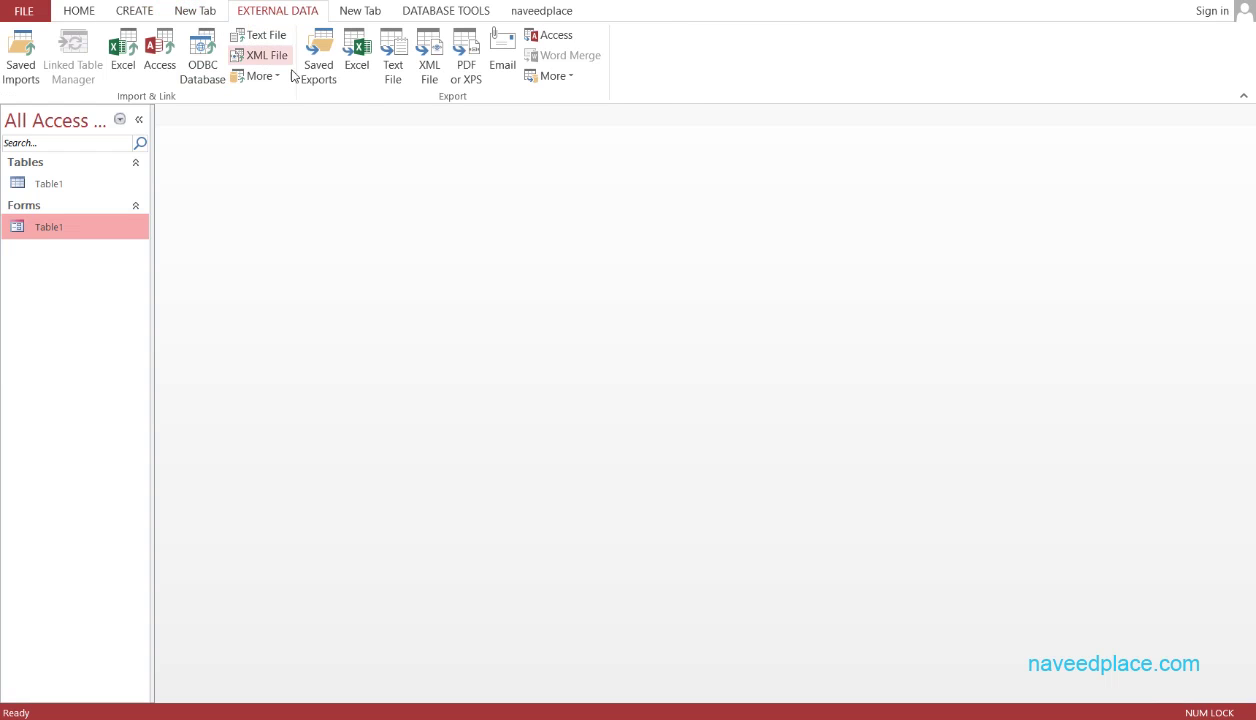
click(373, 12)
click(419, 12)
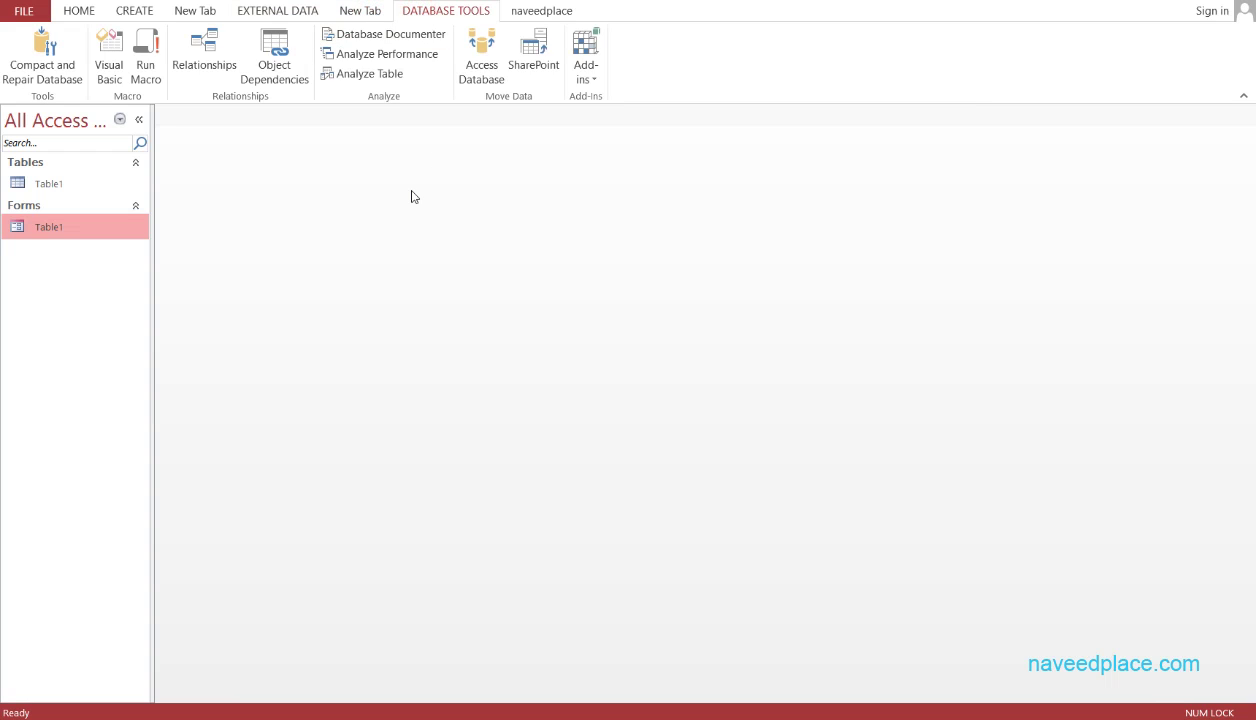
- Launch the Switchboard Manager from the naveedplace custom group and agree to create a new switchboard
click(545, 12)
click(81, 178)
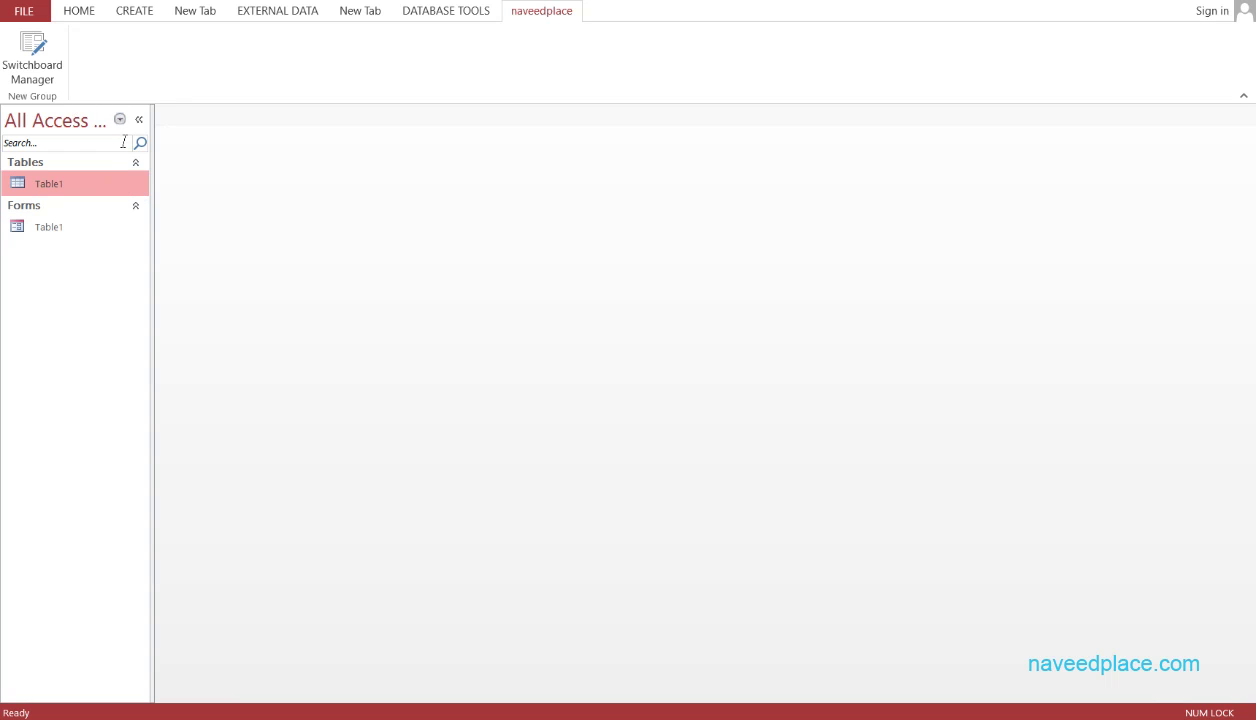
click(50, 54)
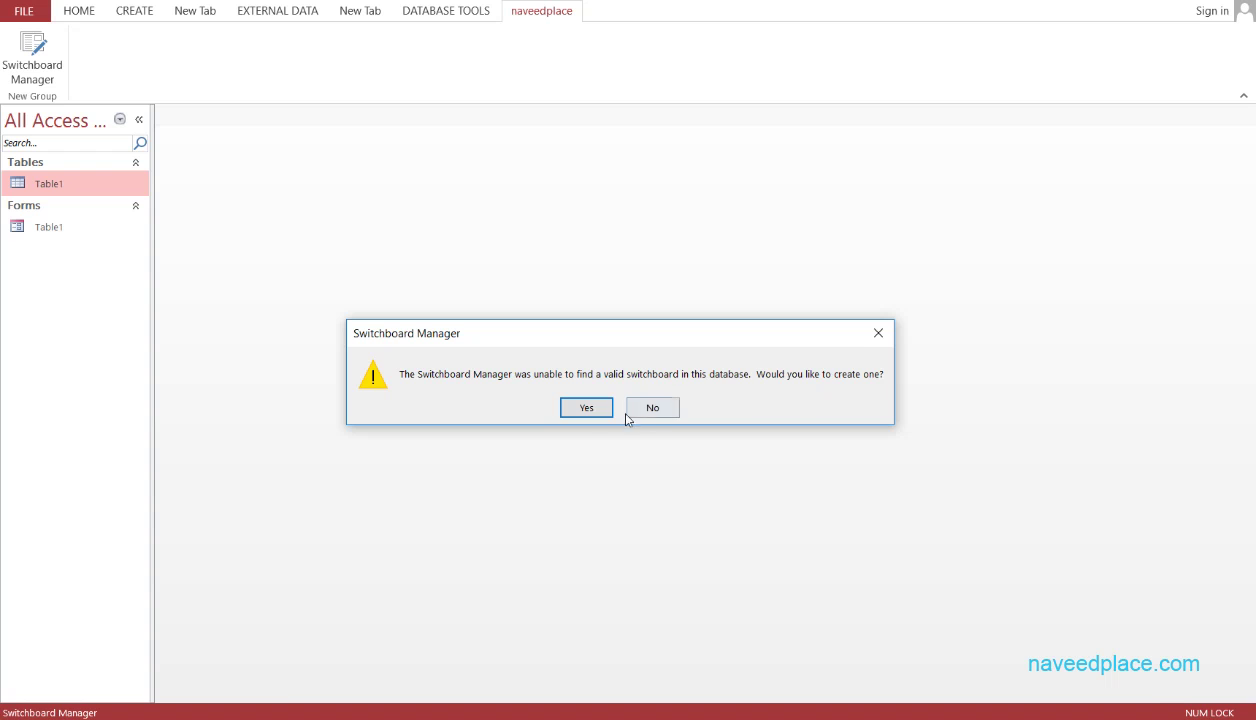
click(583, 408)
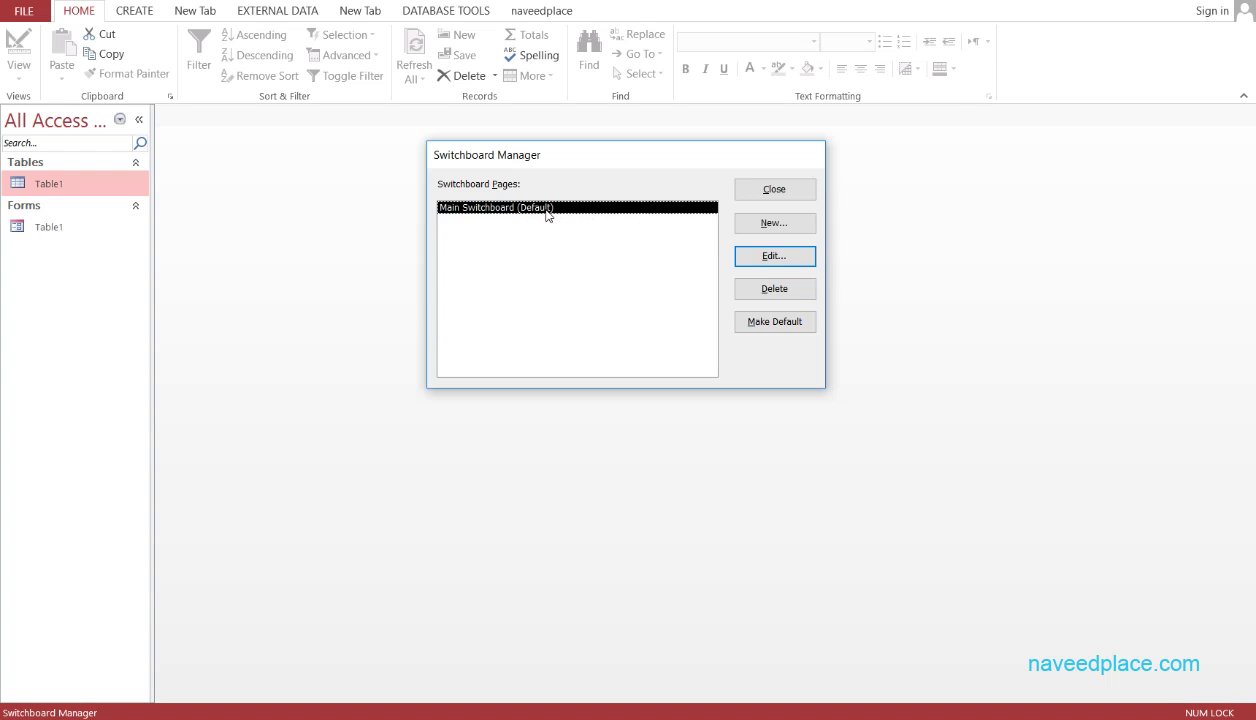
- Edit the Main Switchboard page and replace its name with the author's first name
click(774, 258)
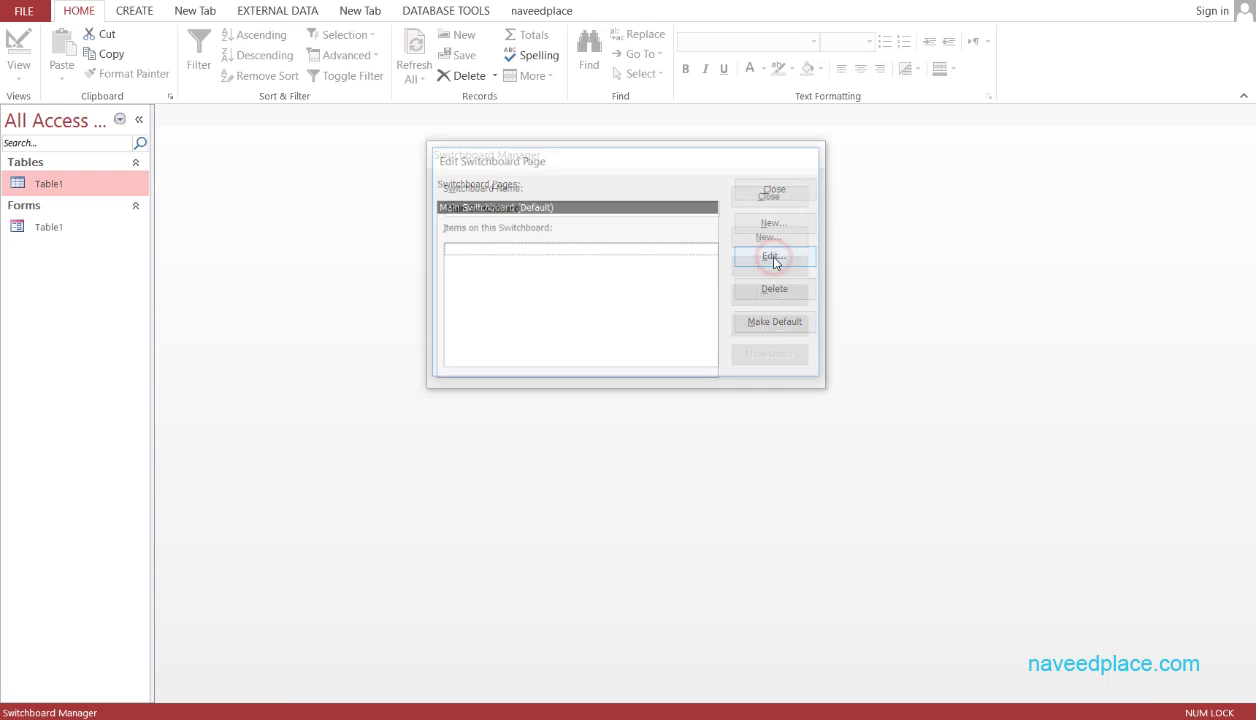
drag(548, 206, 406, 207)
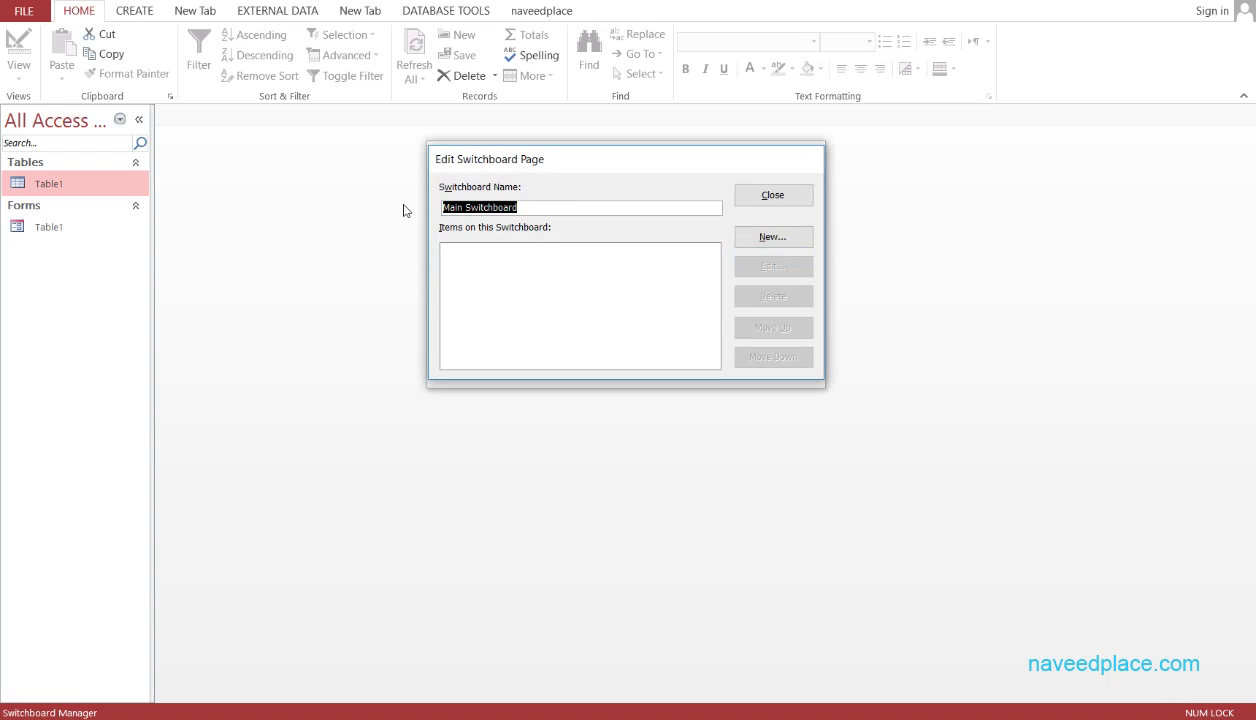
key(Delete)
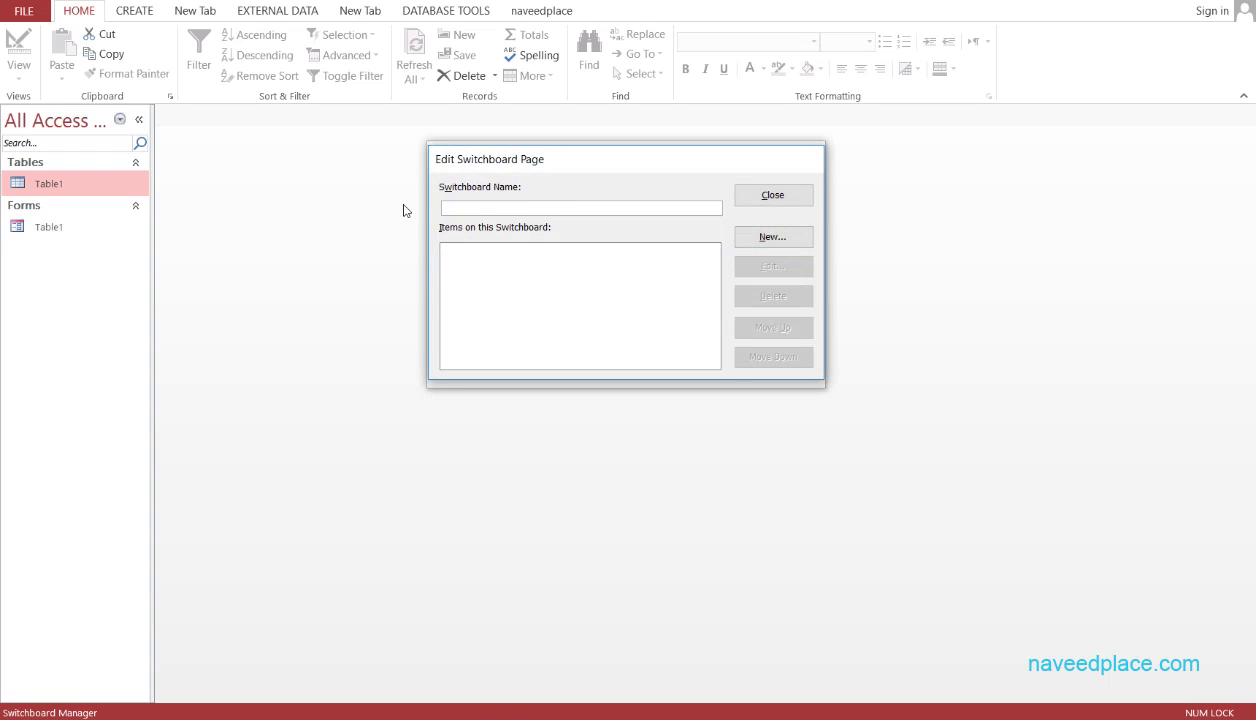
text(Naveed)
- Add a switchboard item with the command Open Form in Edit Mode for the form Table1, and close the Switchboard Manager
click(748, 236)
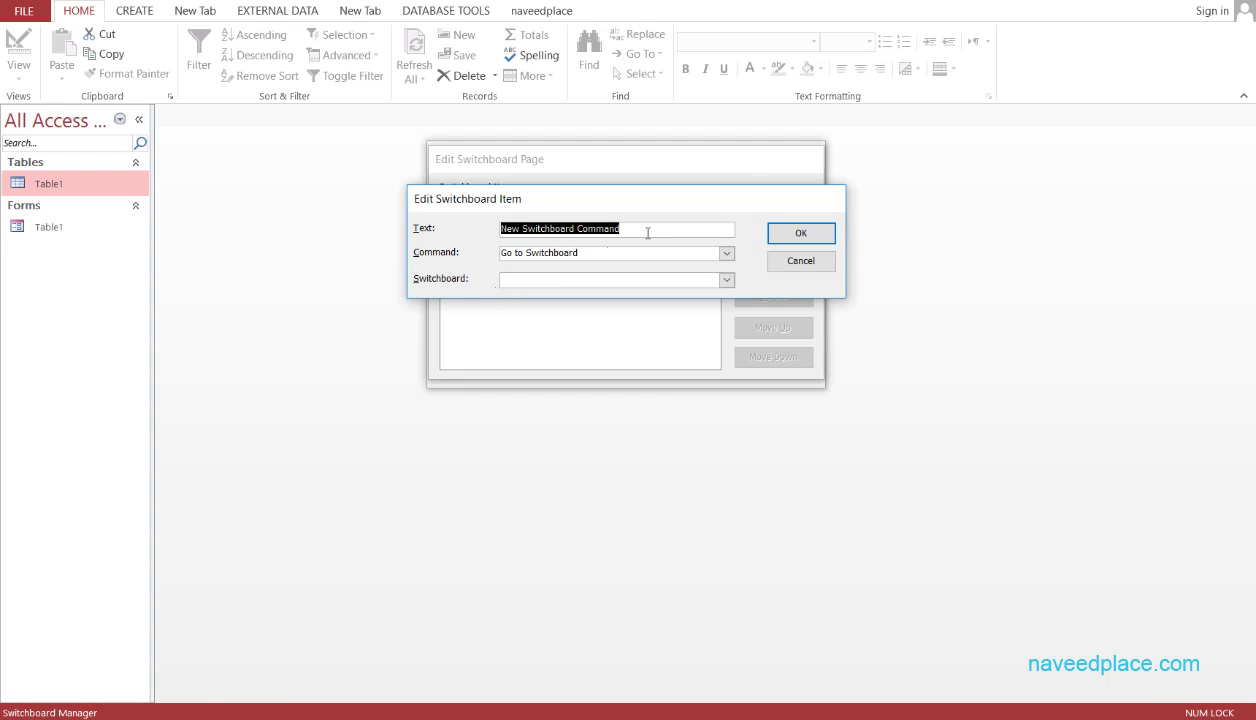
click(726, 254)
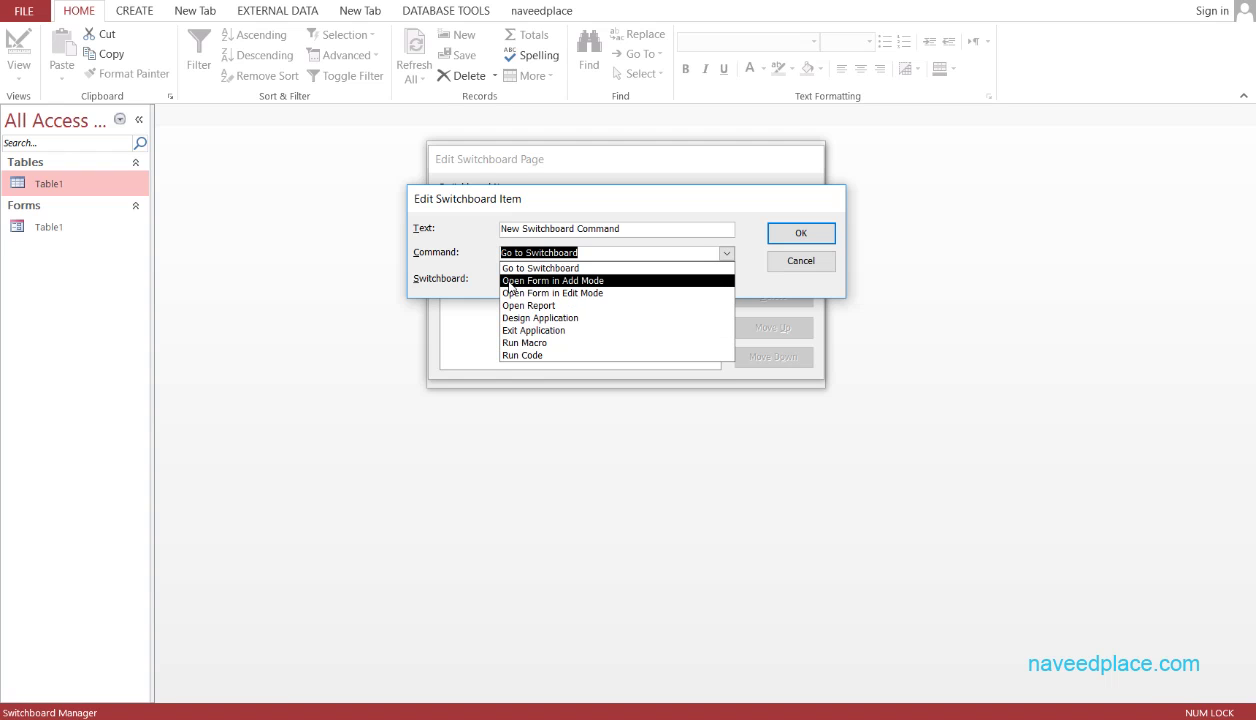
click(599, 293)
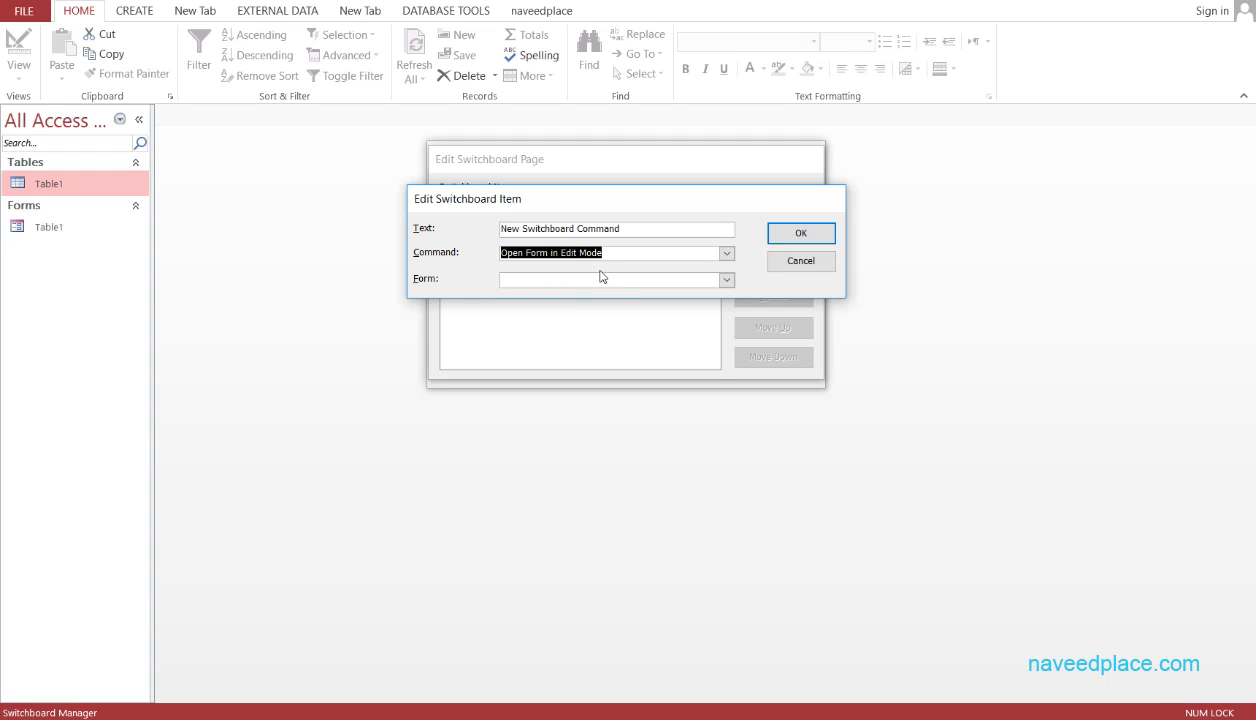
click(725, 281)
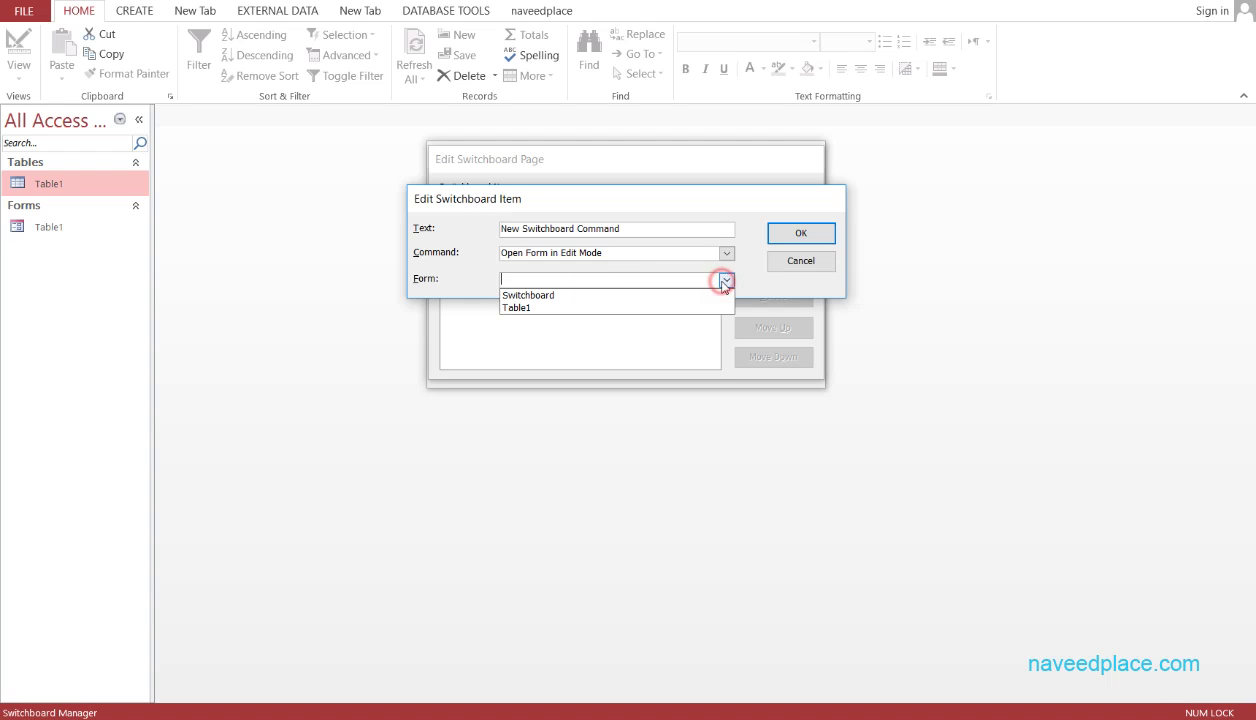
click(516, 308)
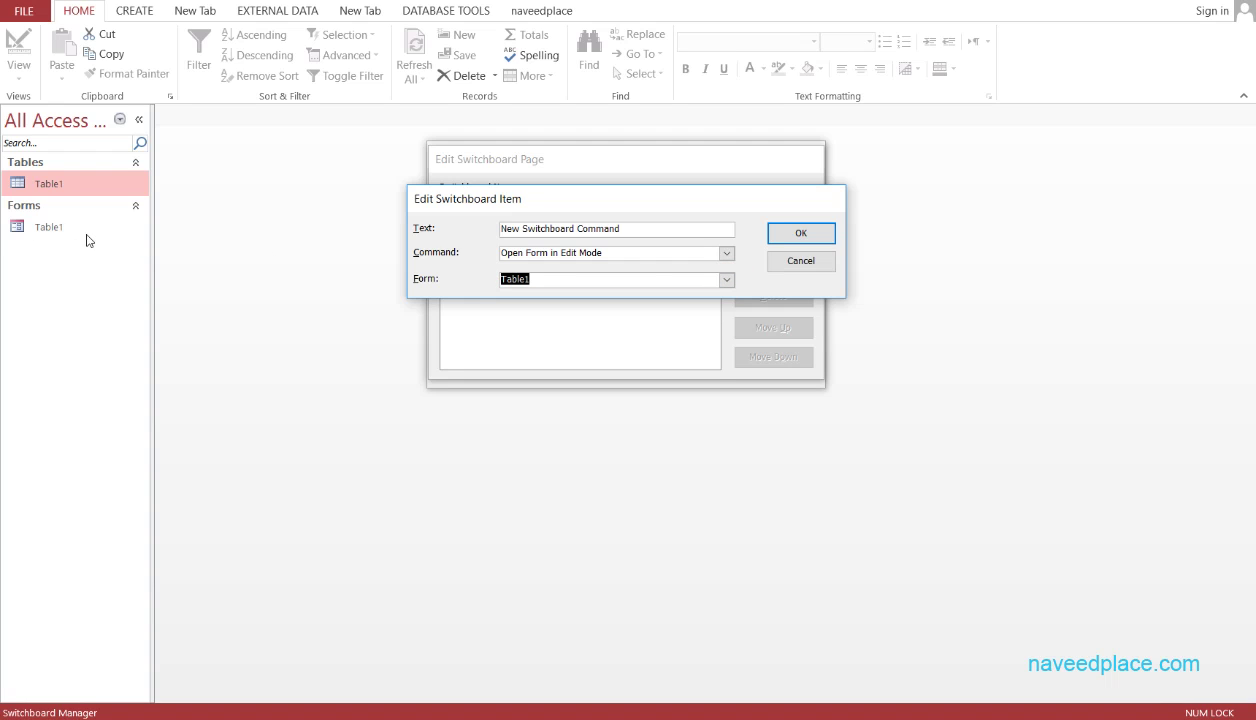
click(805, 236)
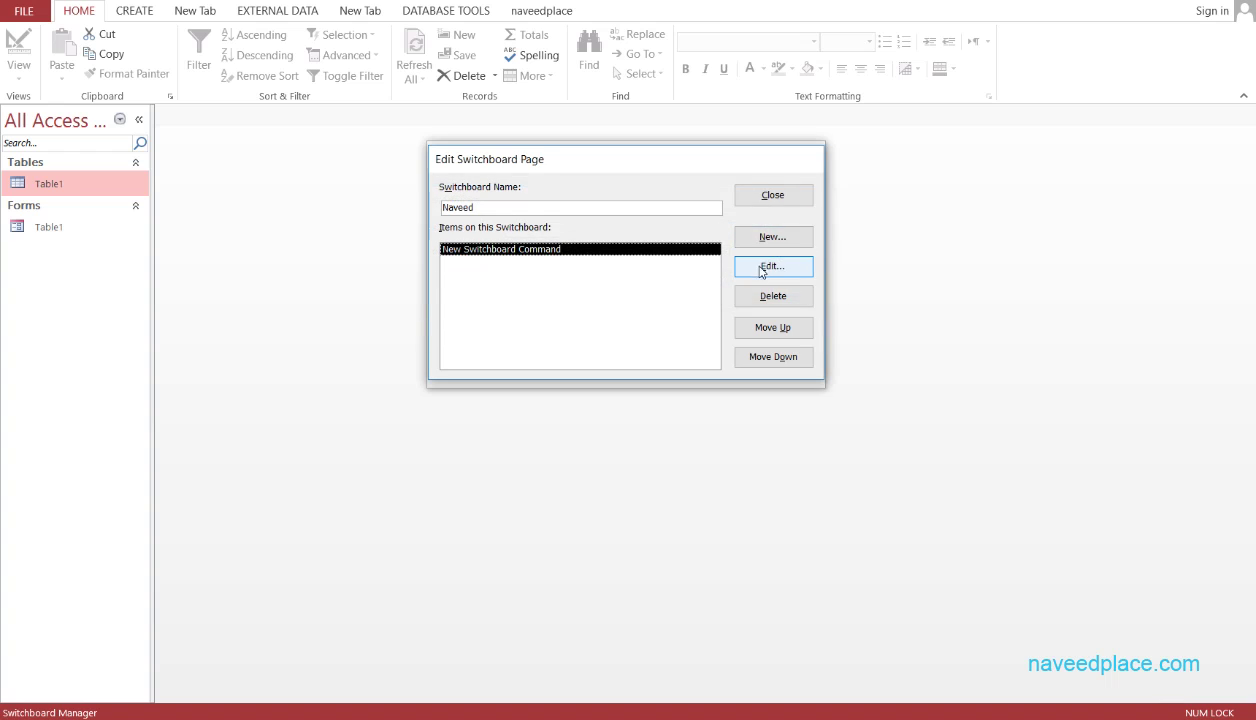
click(788, 196)
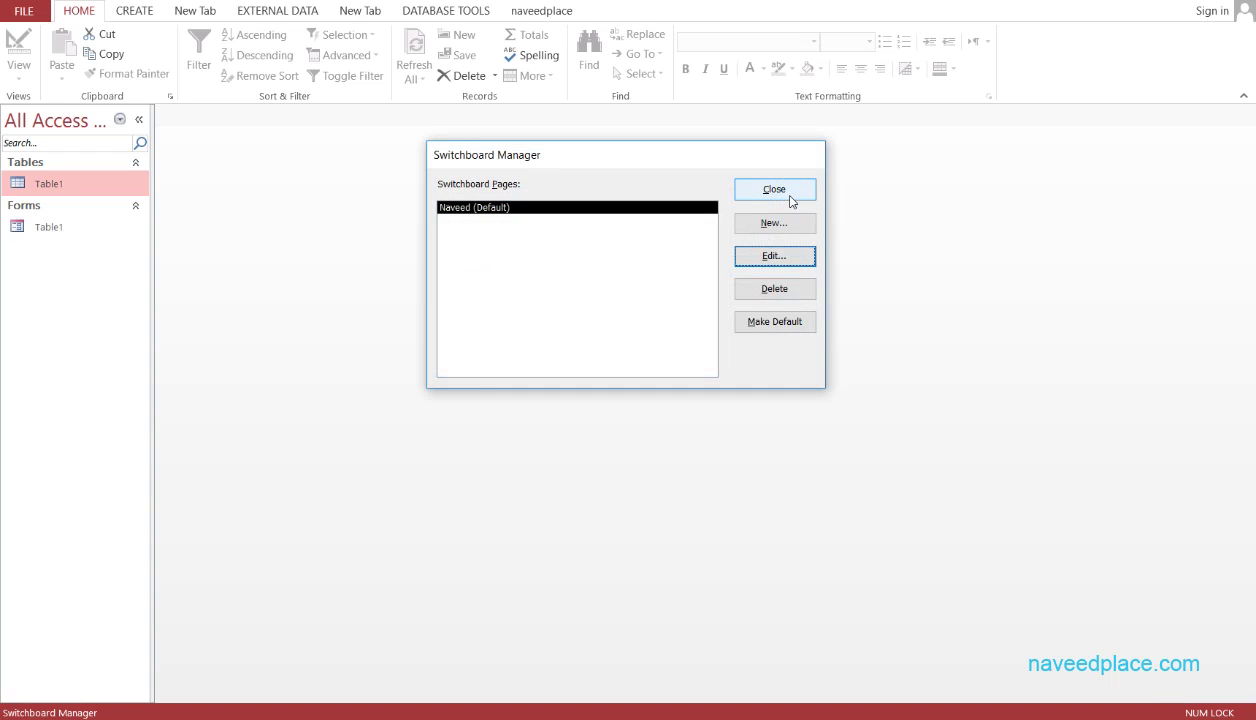
click(790, 197)
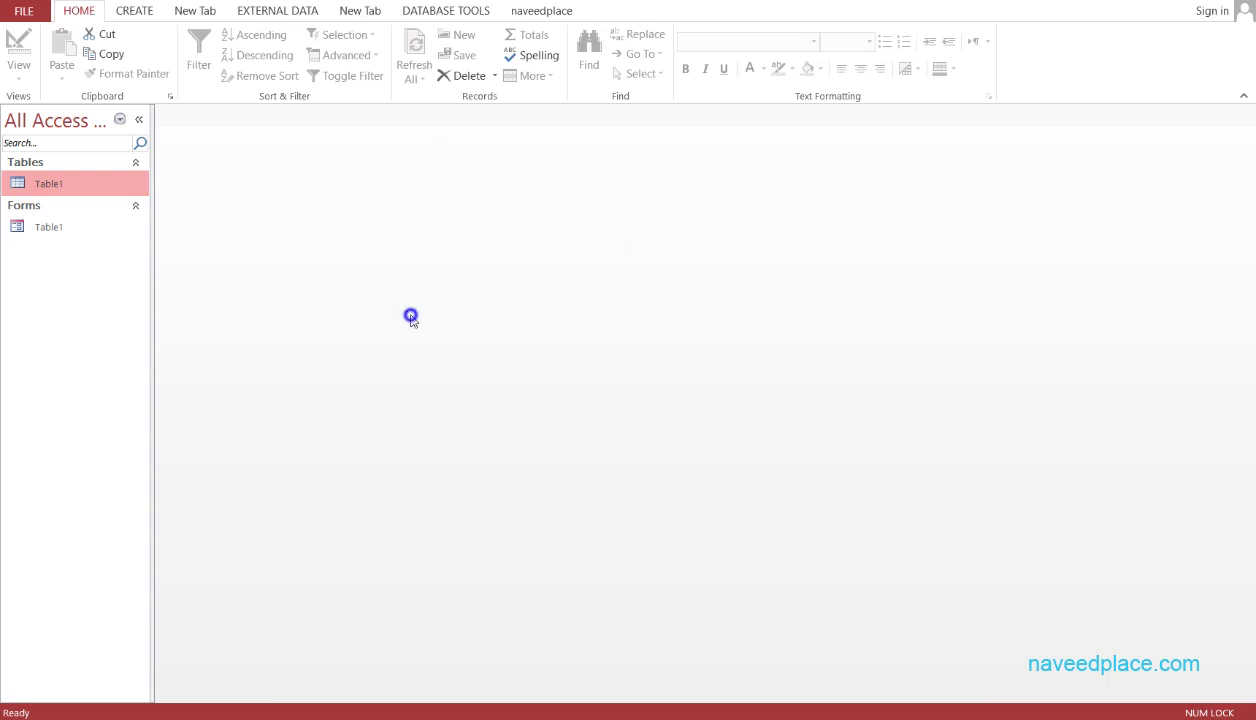
- Show the database objects by the Custom category and select the Switchboard form among the unassigned objects
double_click(57, 228)
click(87, 202)
double_click(84, 180)
click(119, 121)
click(139, 119)
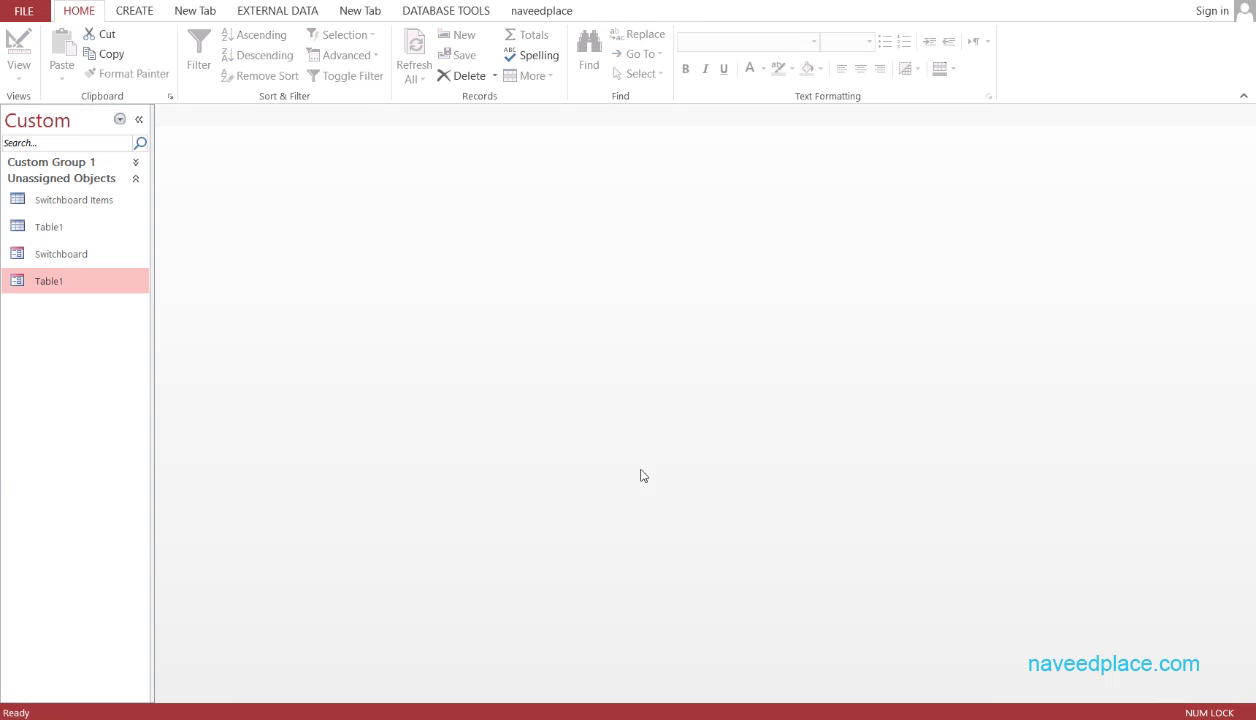
click(73, 204)
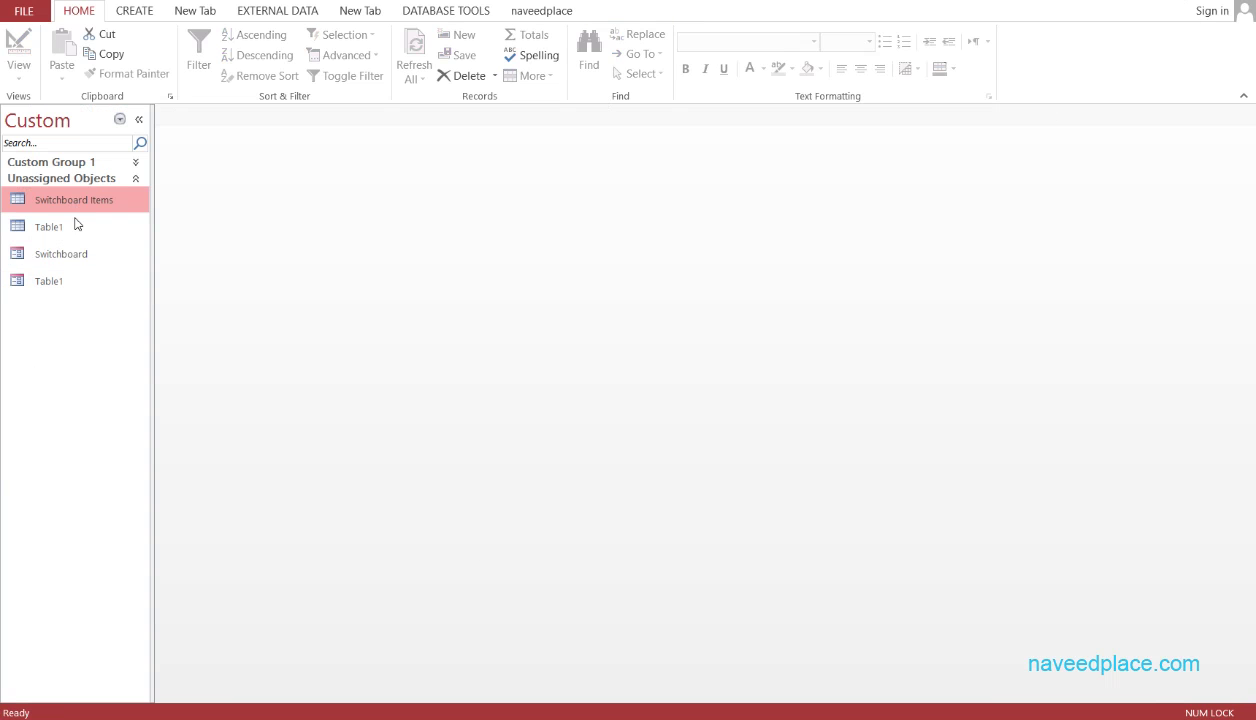
click(60, 257)
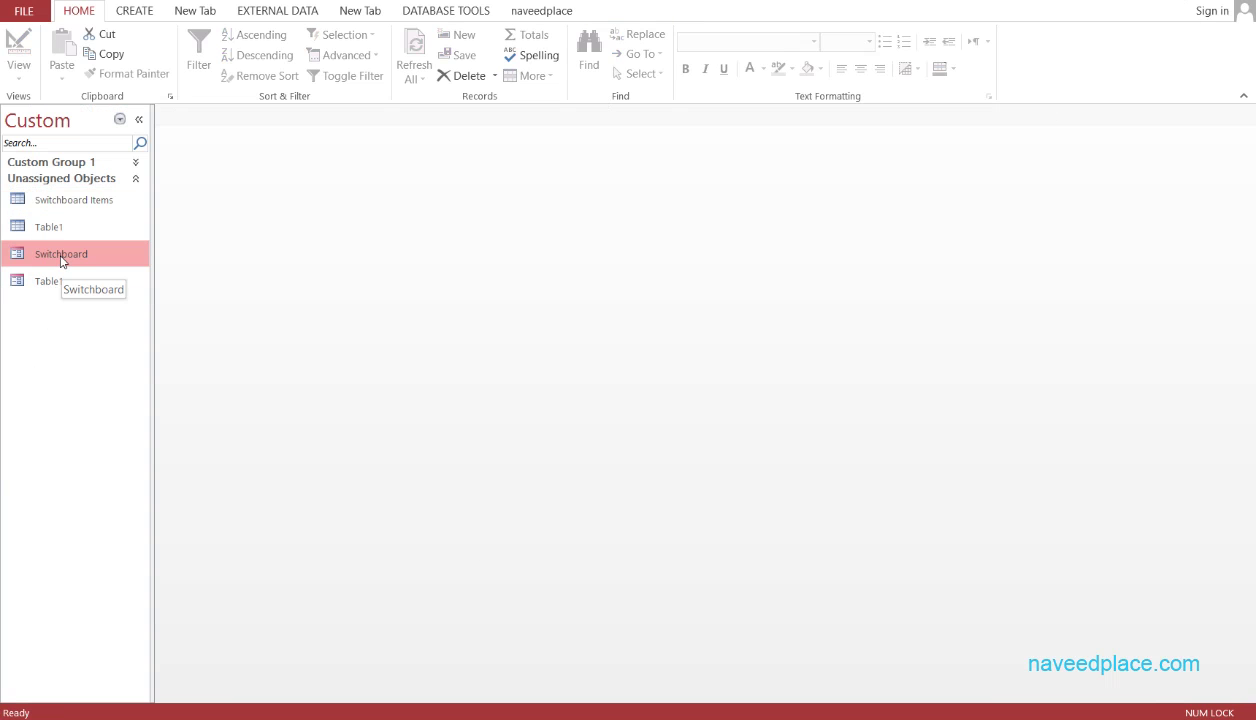
- Group the database objects by Object Type, and switch back to the Custom category with the Switchboard form selected
click(120, 120)
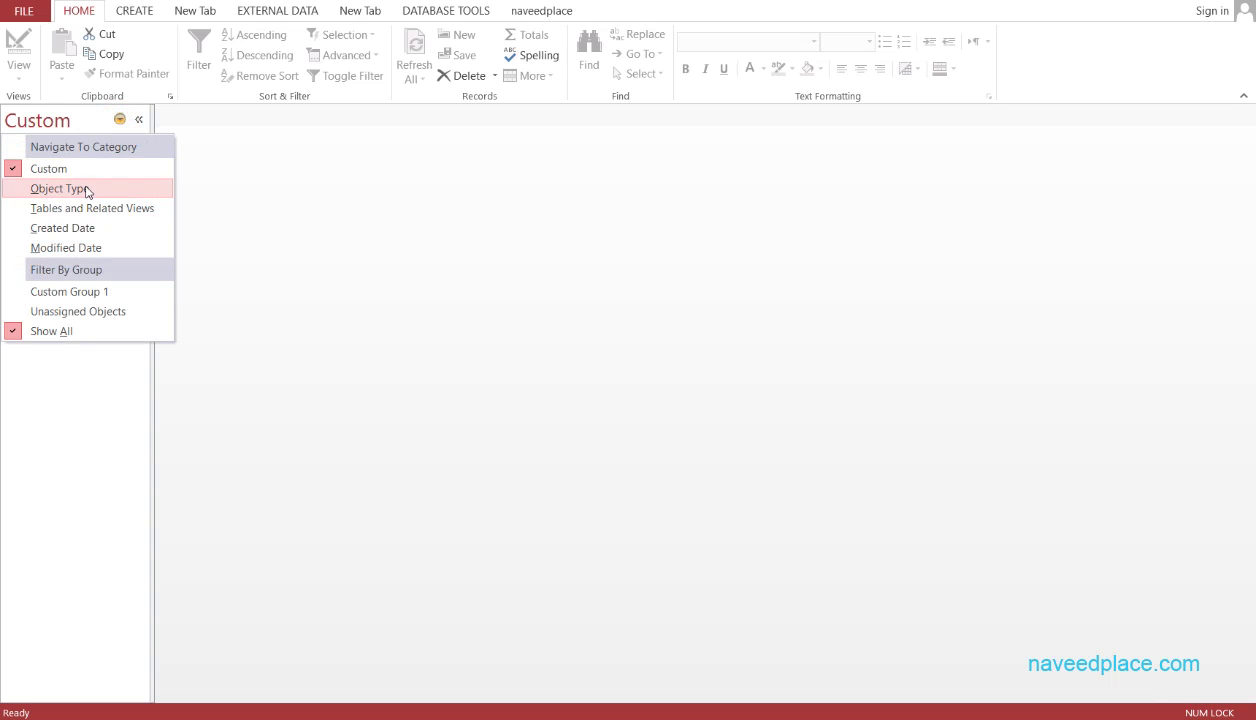
click(85, 187)
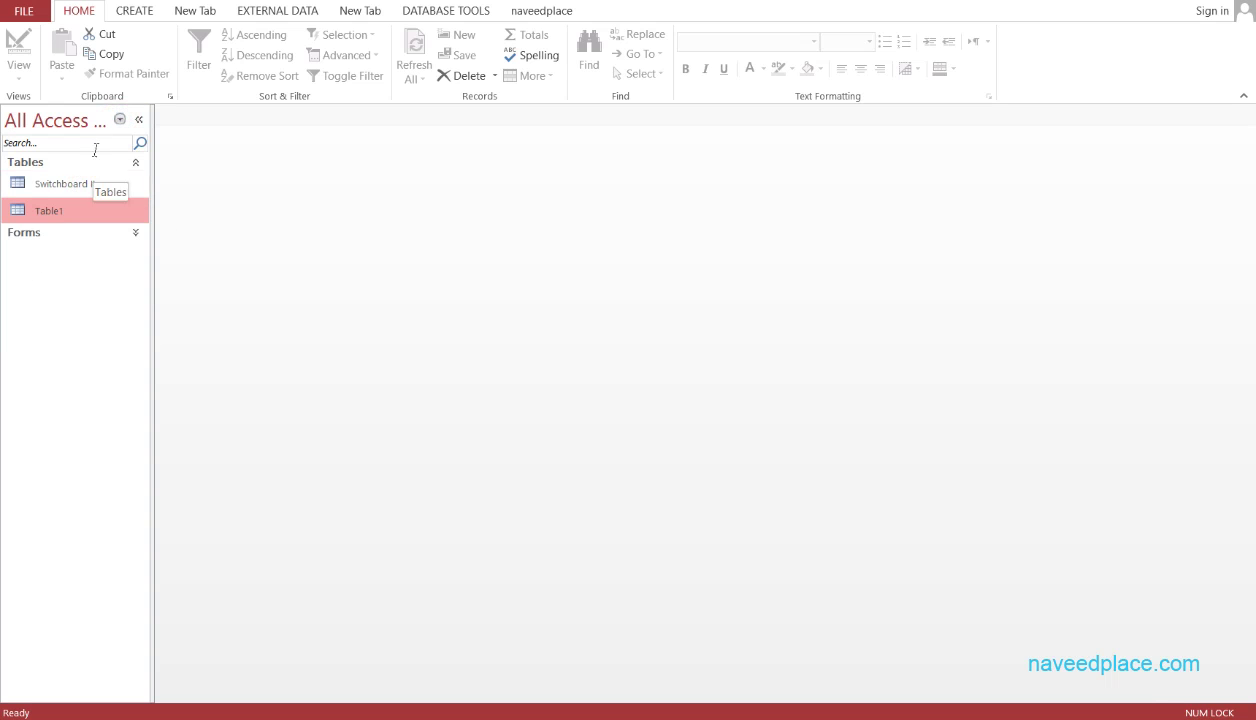
click(120, 119)
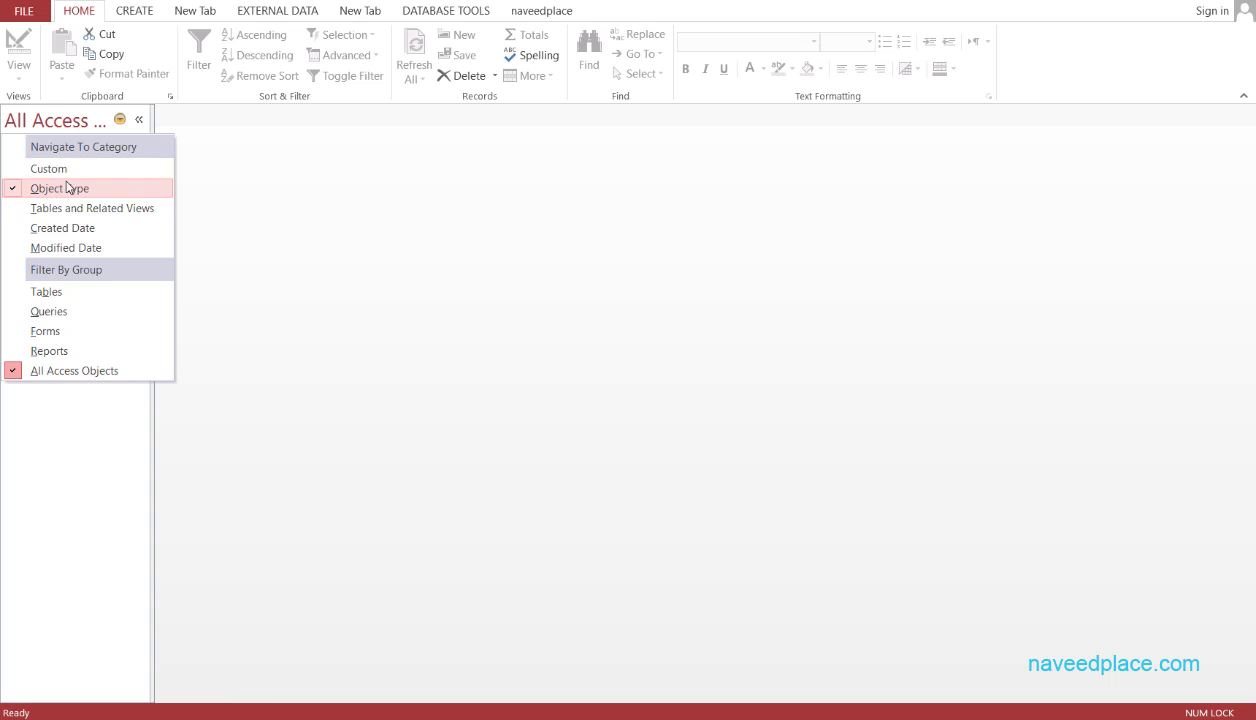
click(66, 172)
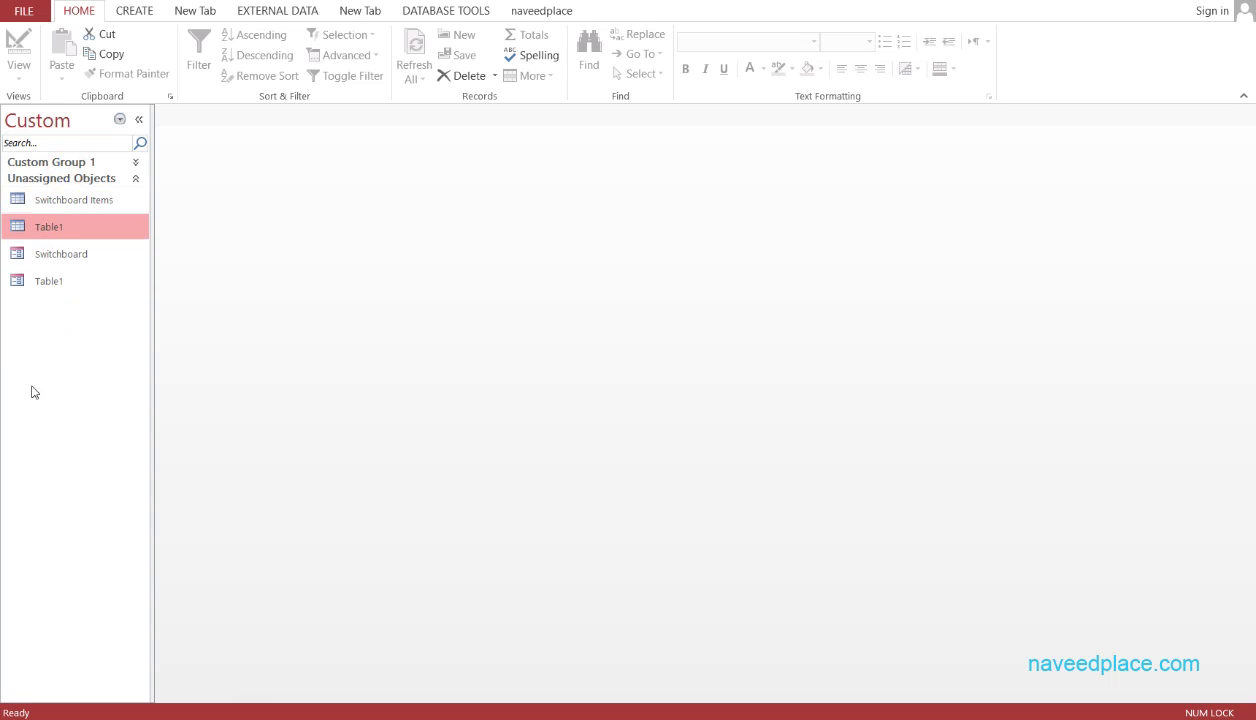
click(64, 262)
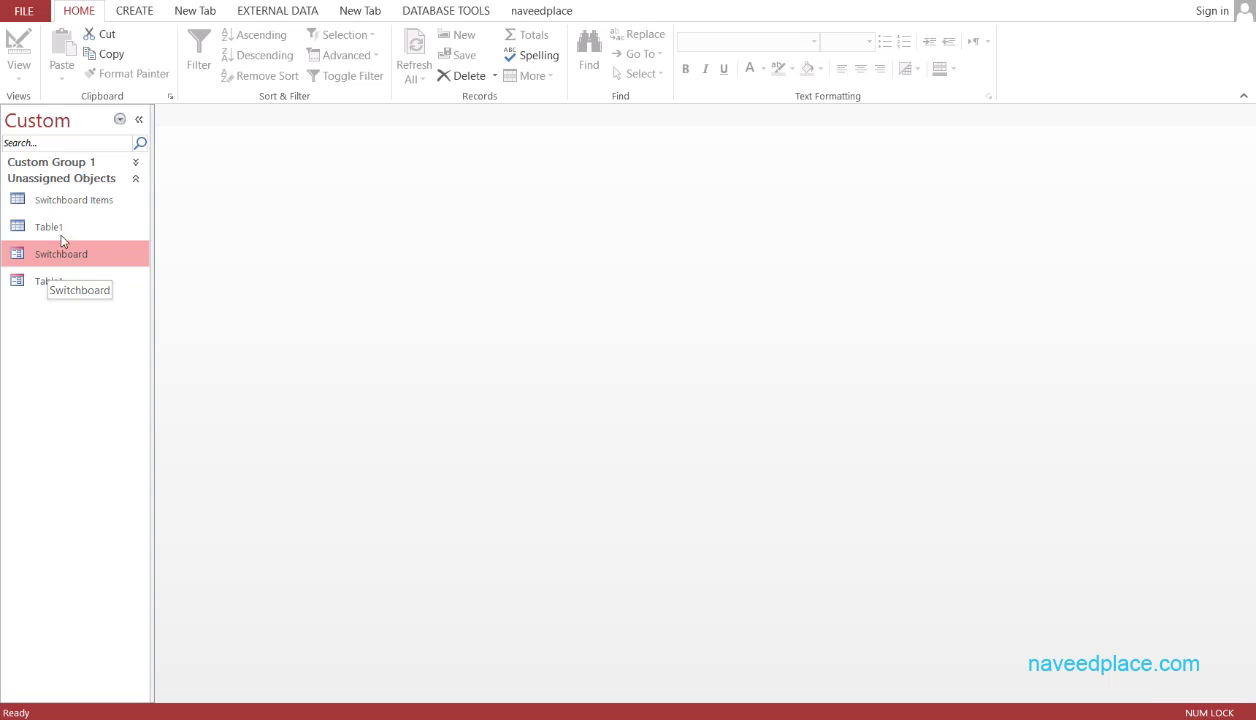
click(119, 120)
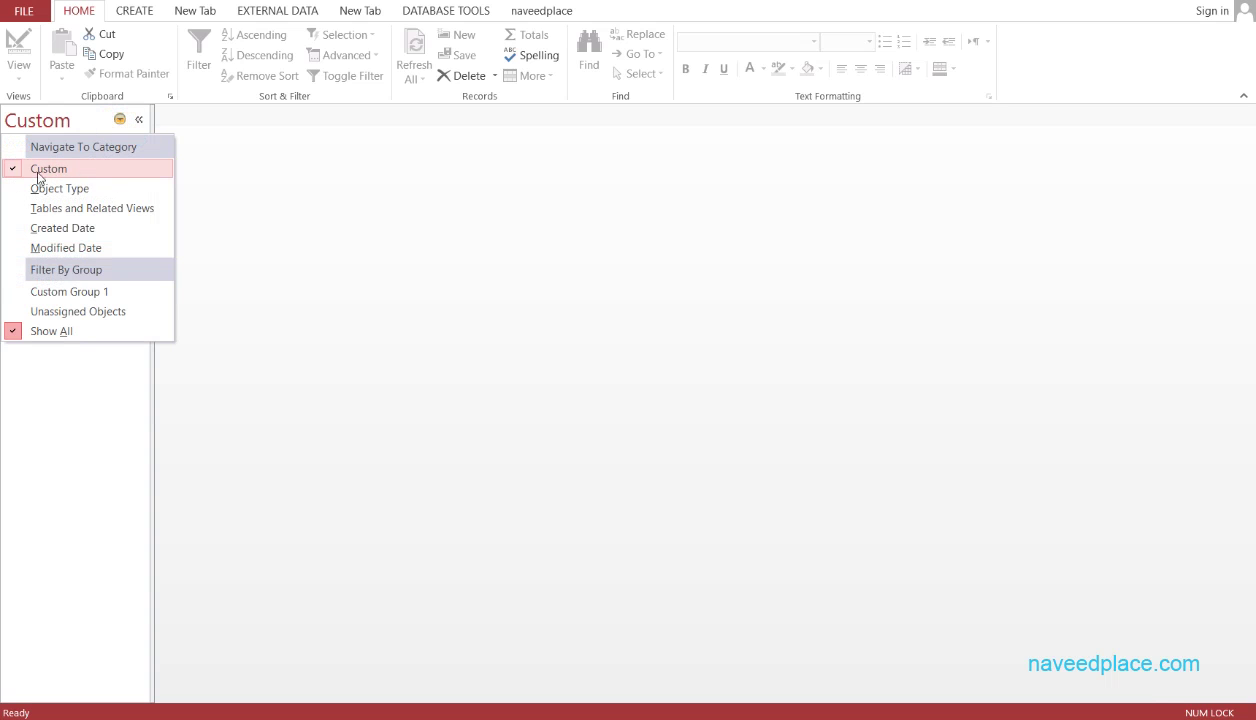
click(251, 250)
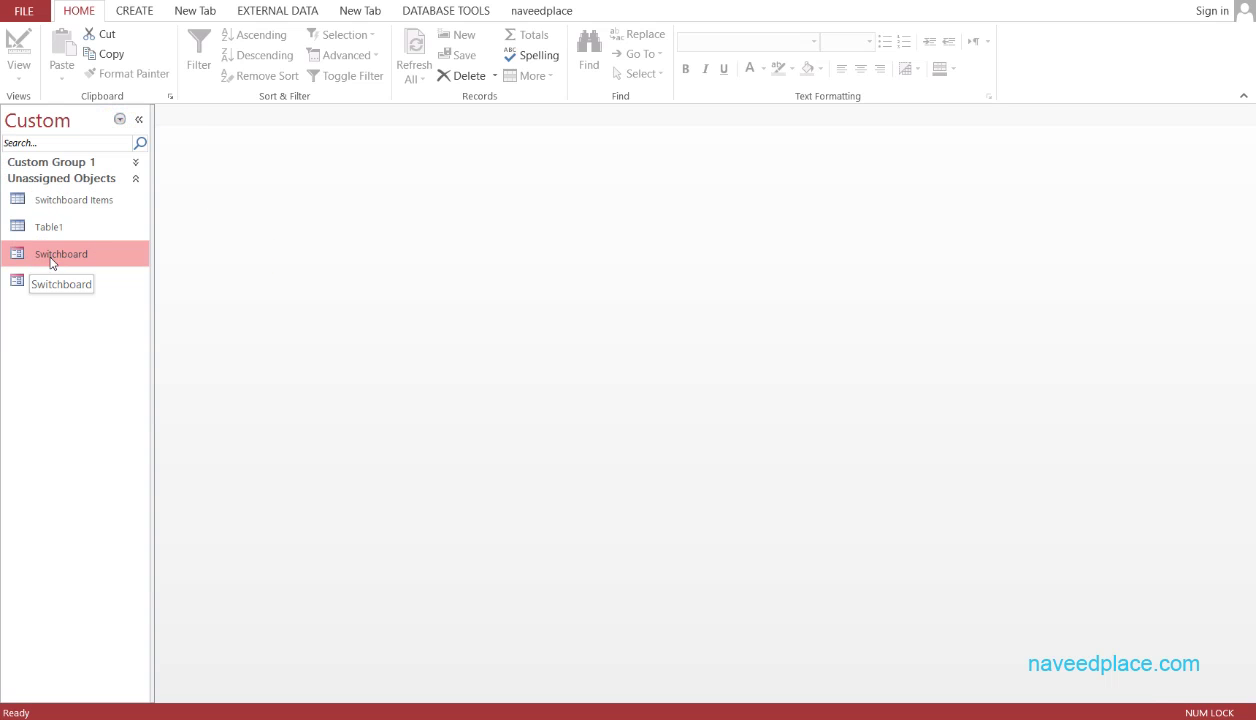
- Open the Switchboard form and run its New Switchboard Command item to open the Table1 form
right_click(54, 258)
click(62, 271)
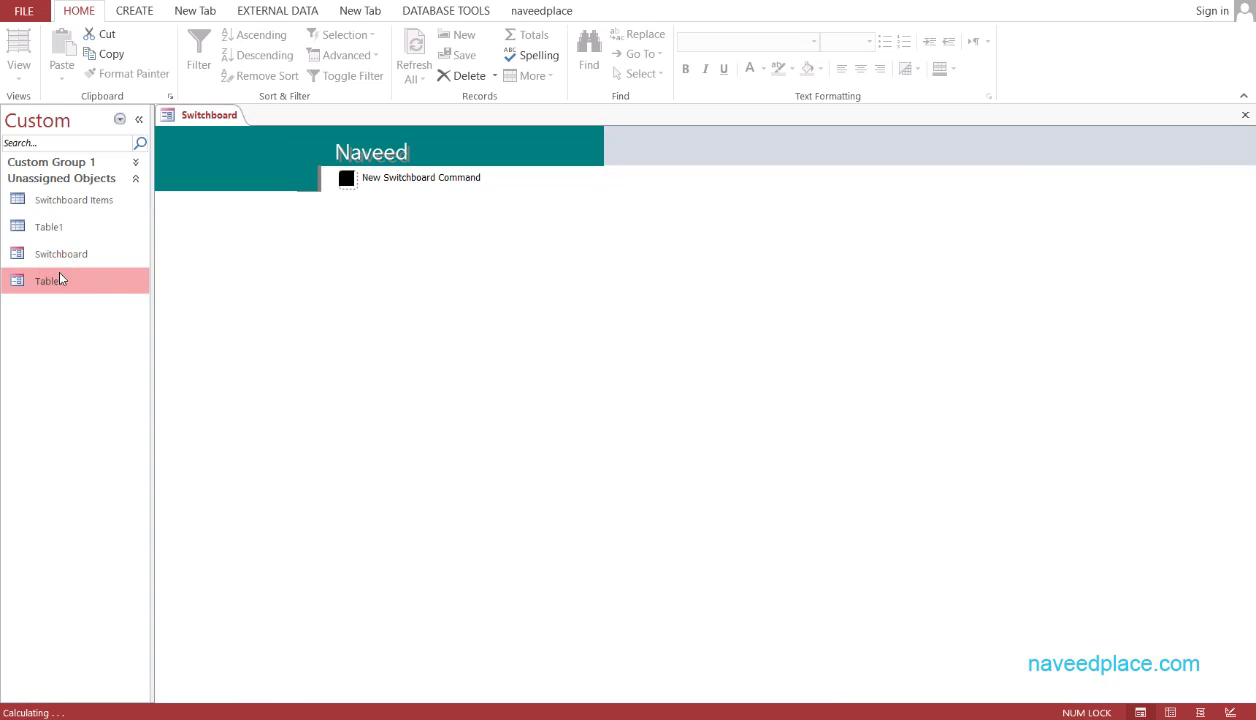
click(382, 237)
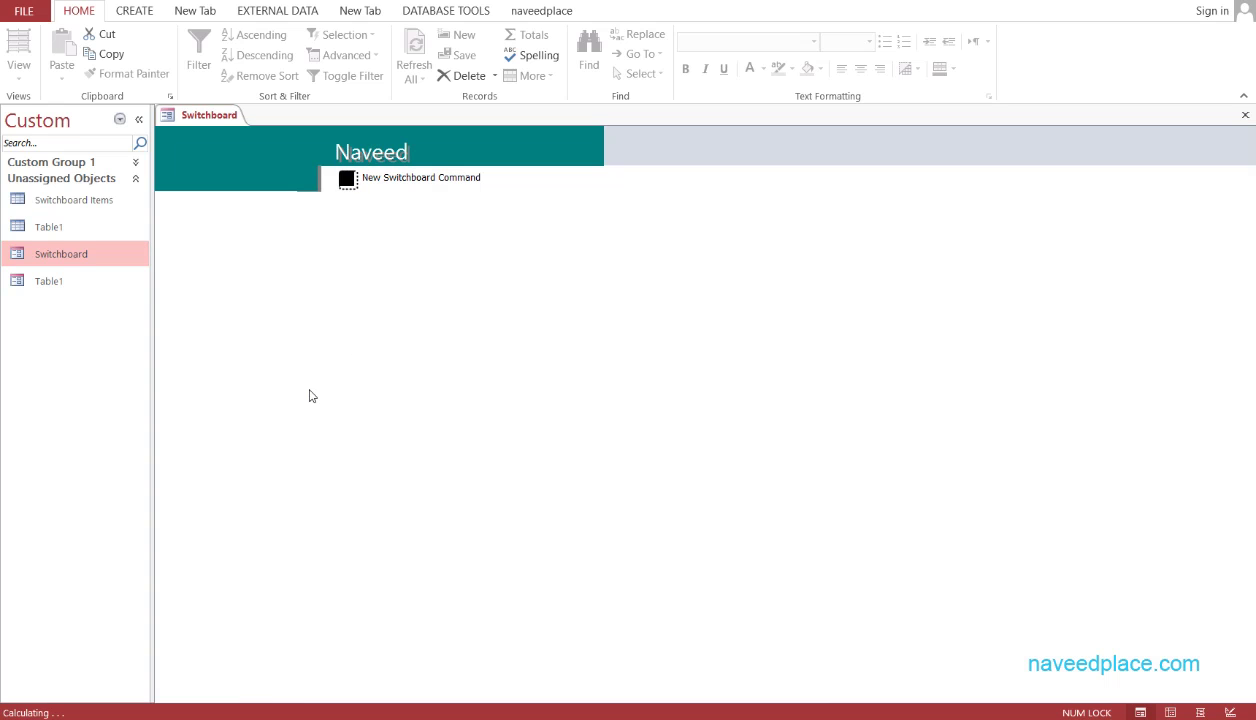
click(348, 180)
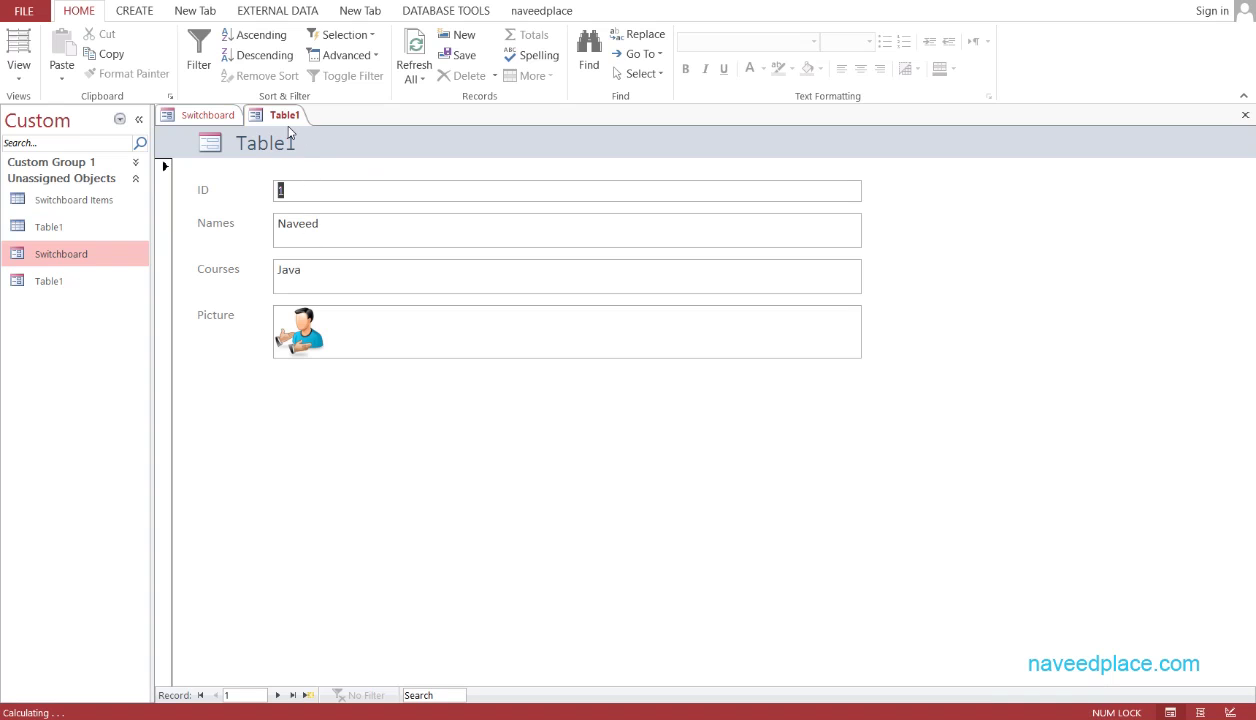
- Examine the Courses and Picture fields of the Table1 form and return to the Switchboard form
click(74, 281)
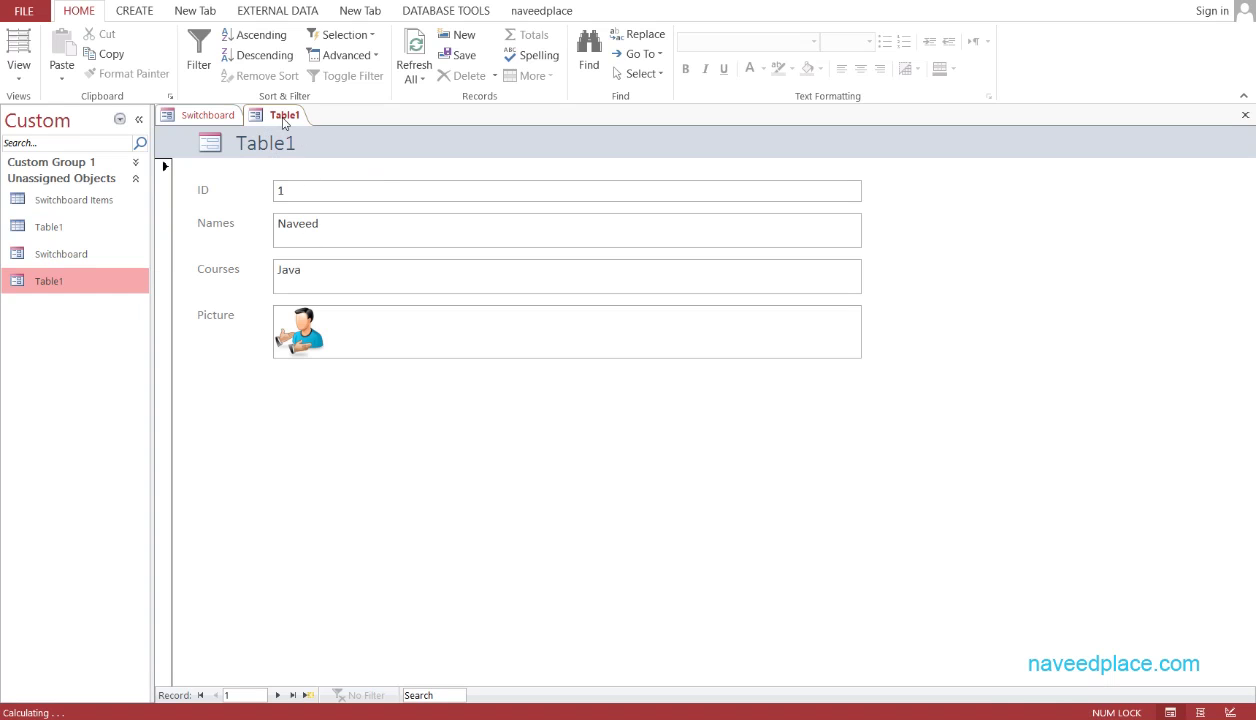
click(357, 286)
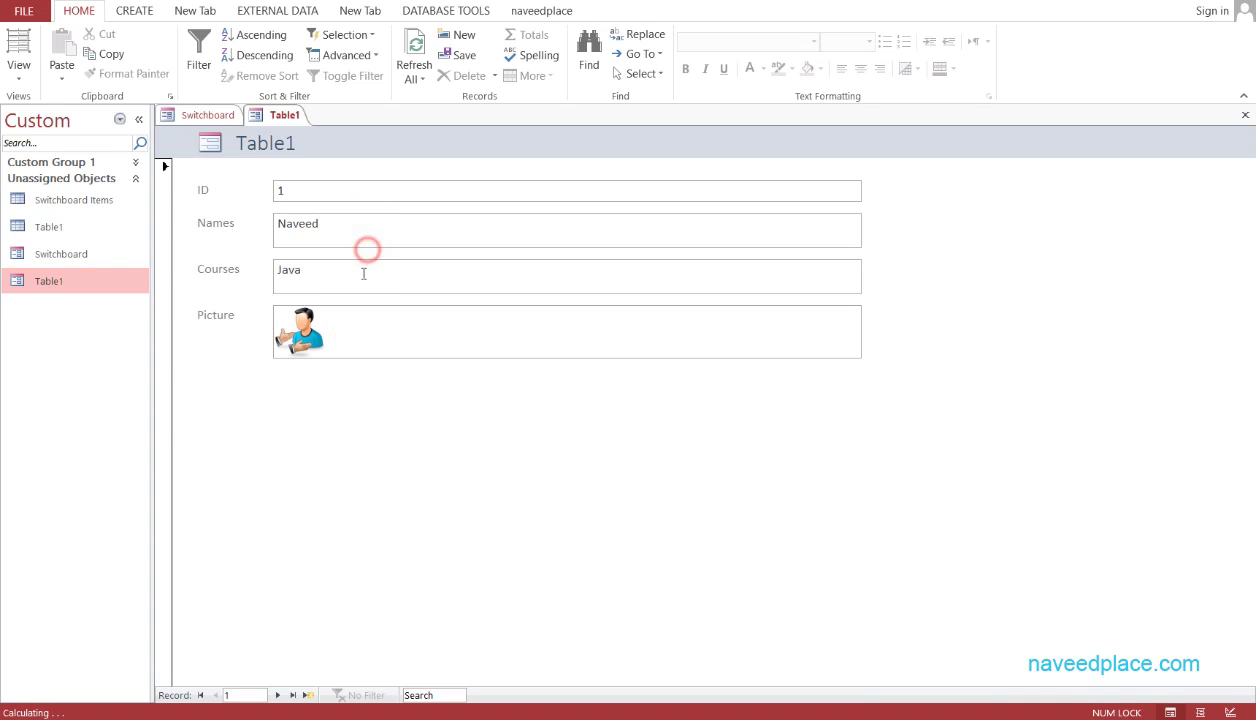
click(365, 339)
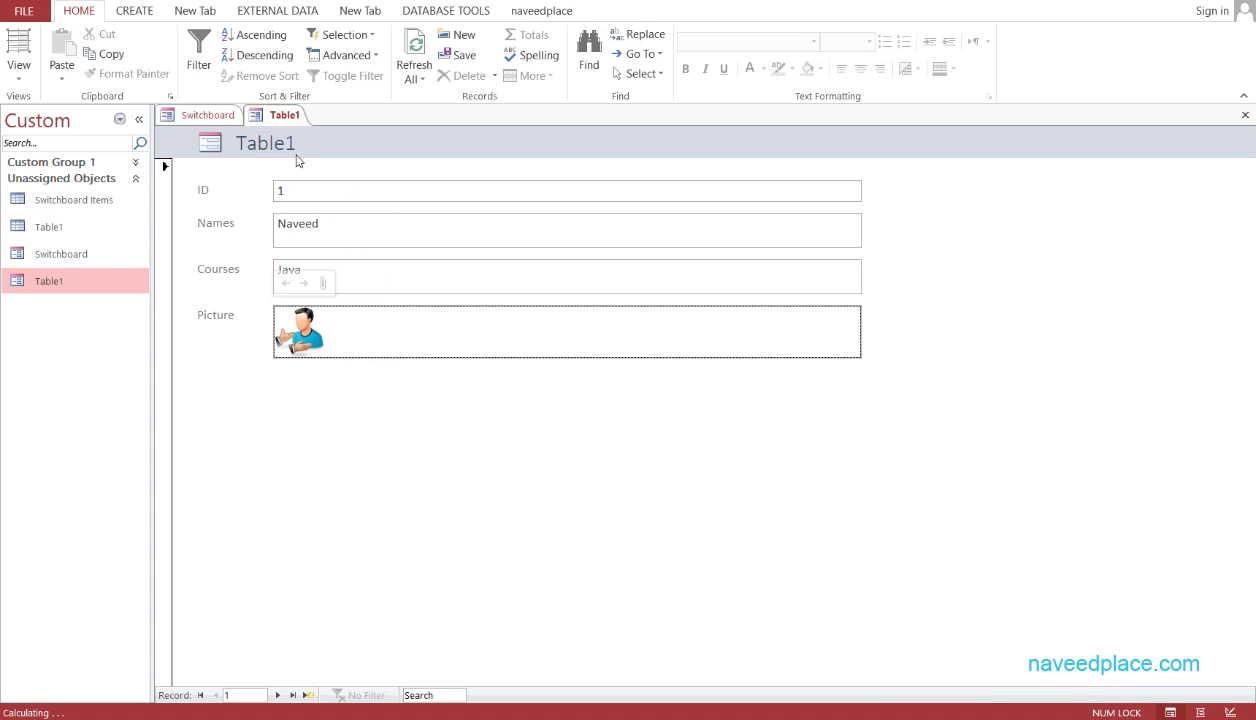
click(210, 114)
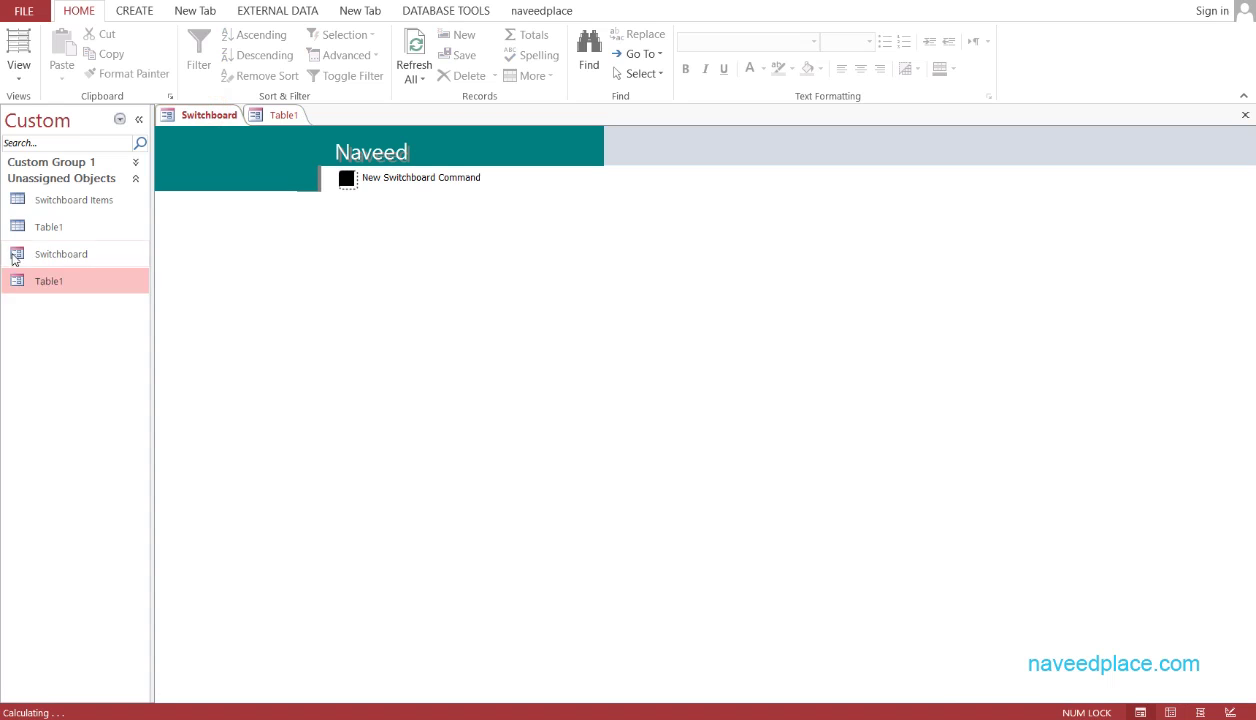
- Test the New Switchboard Command item a second time and go back to the open Switchboard form
click(50, 227)
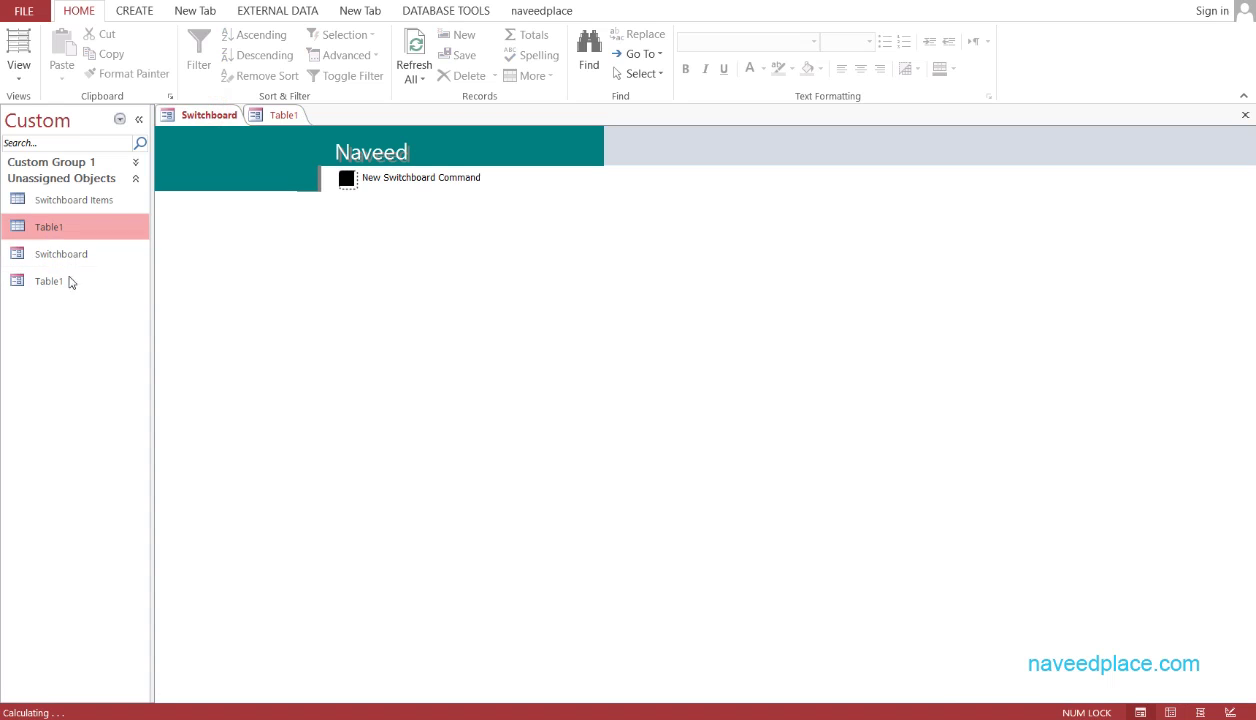
click(345, 180)
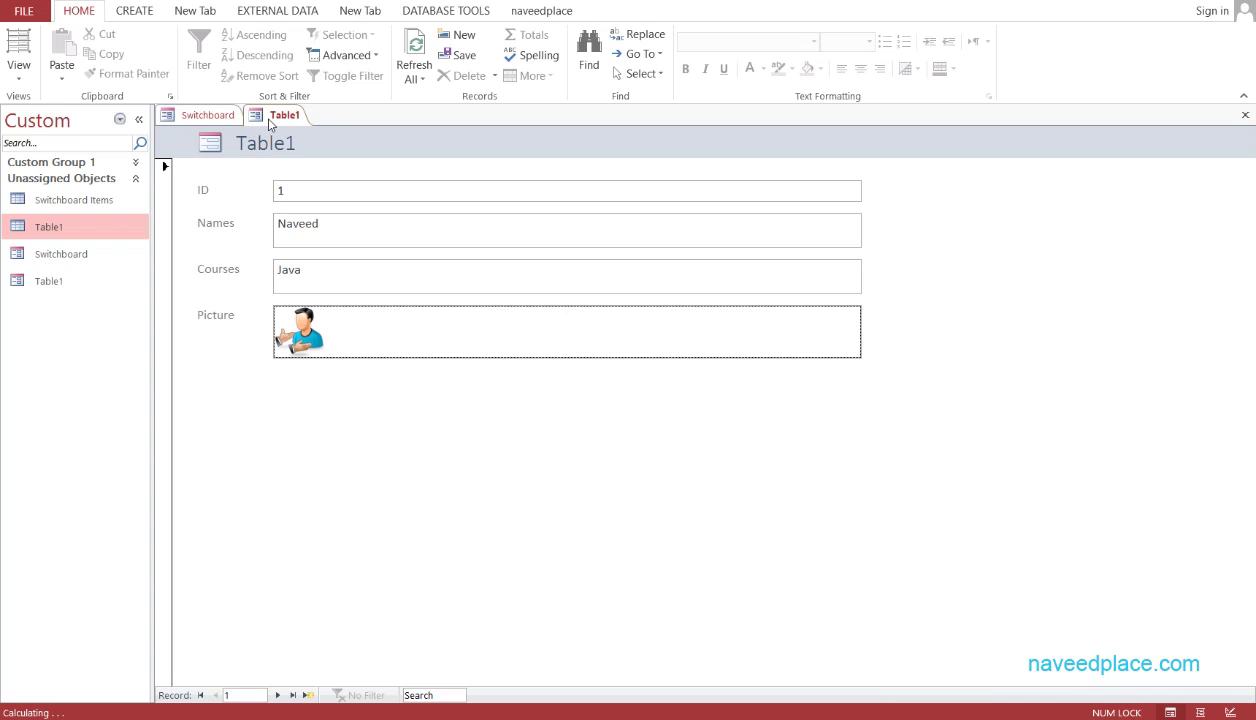
click(208, 115)
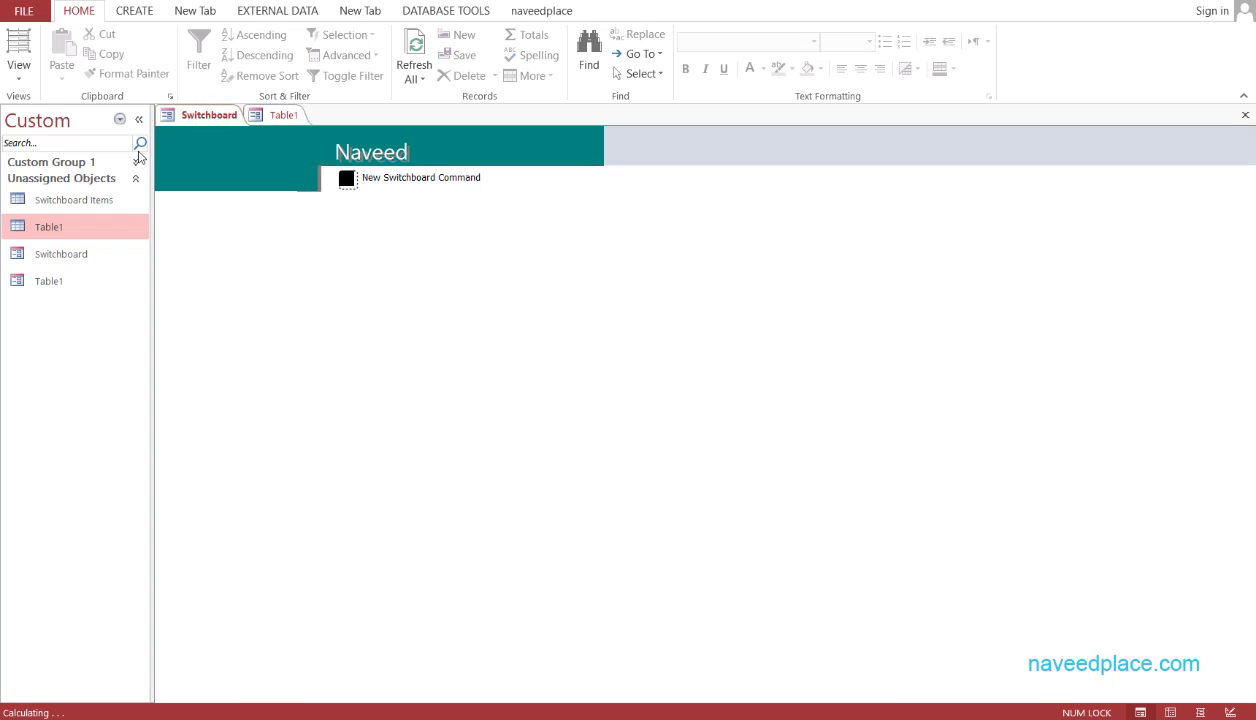
right_click(90, 232)
click(440, 336)
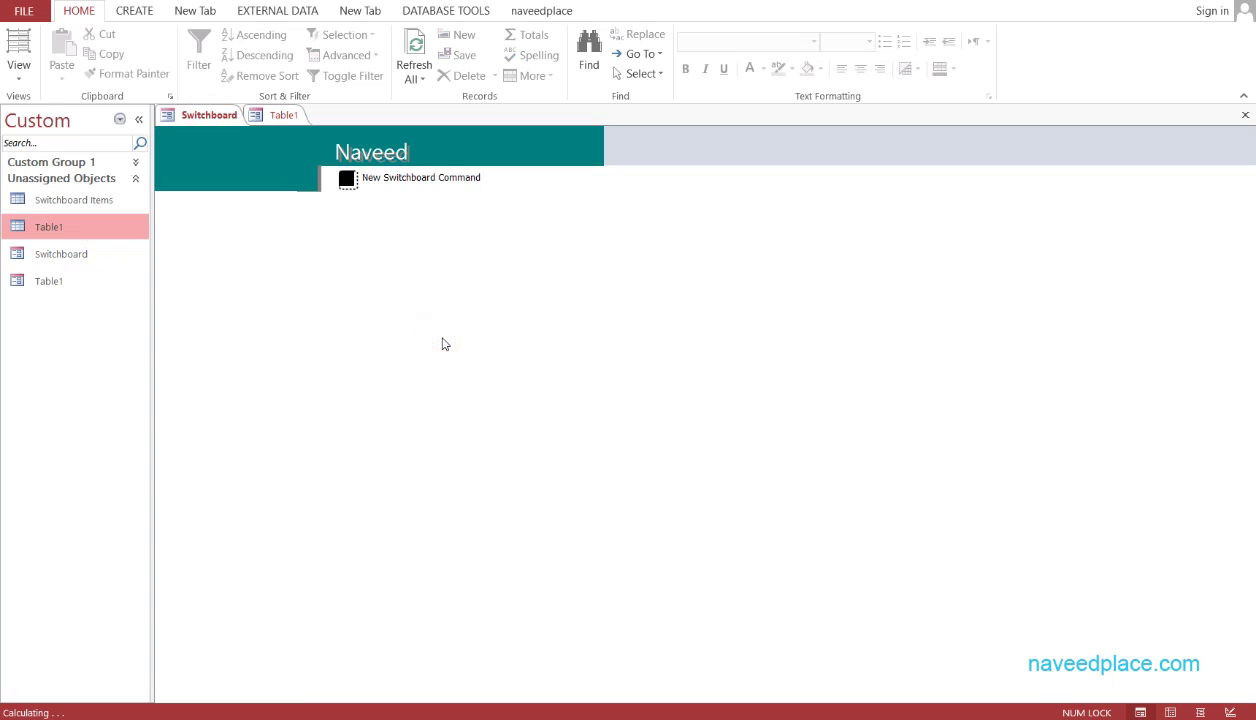